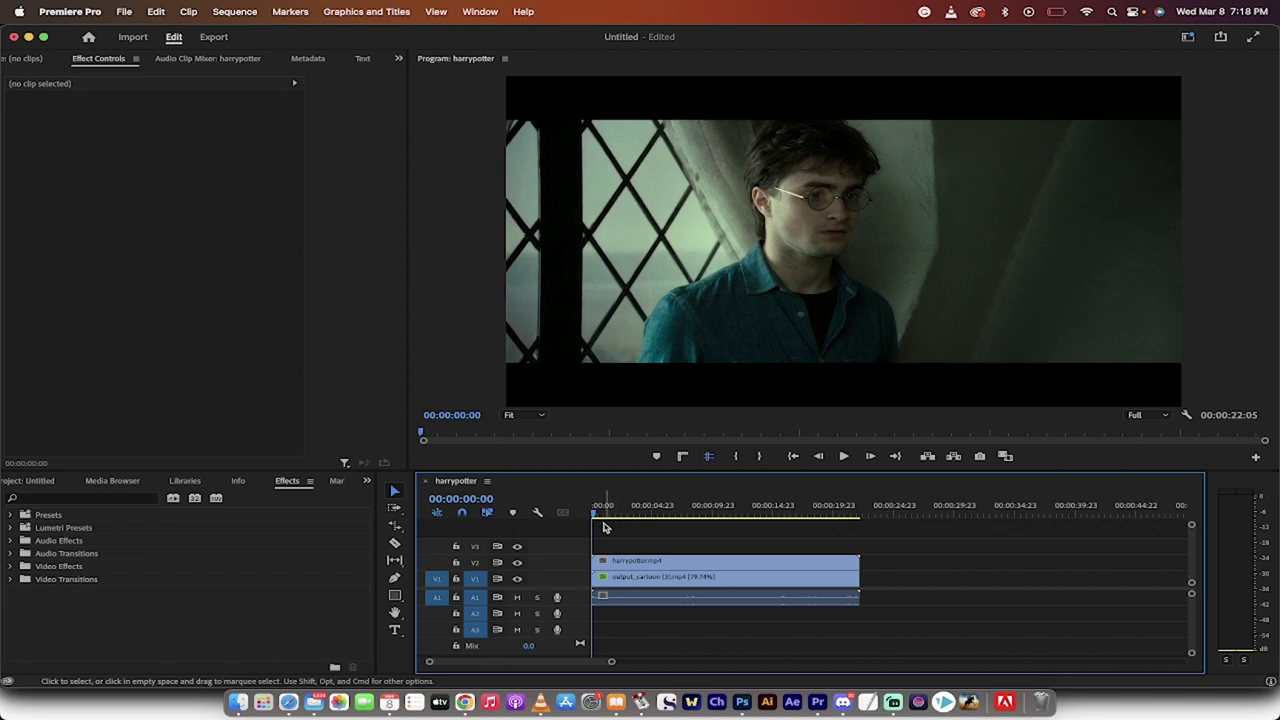
# Step: Play the original clip, hide track V2, then preview the cartoonified clip from the start
pyautogui.press('space')
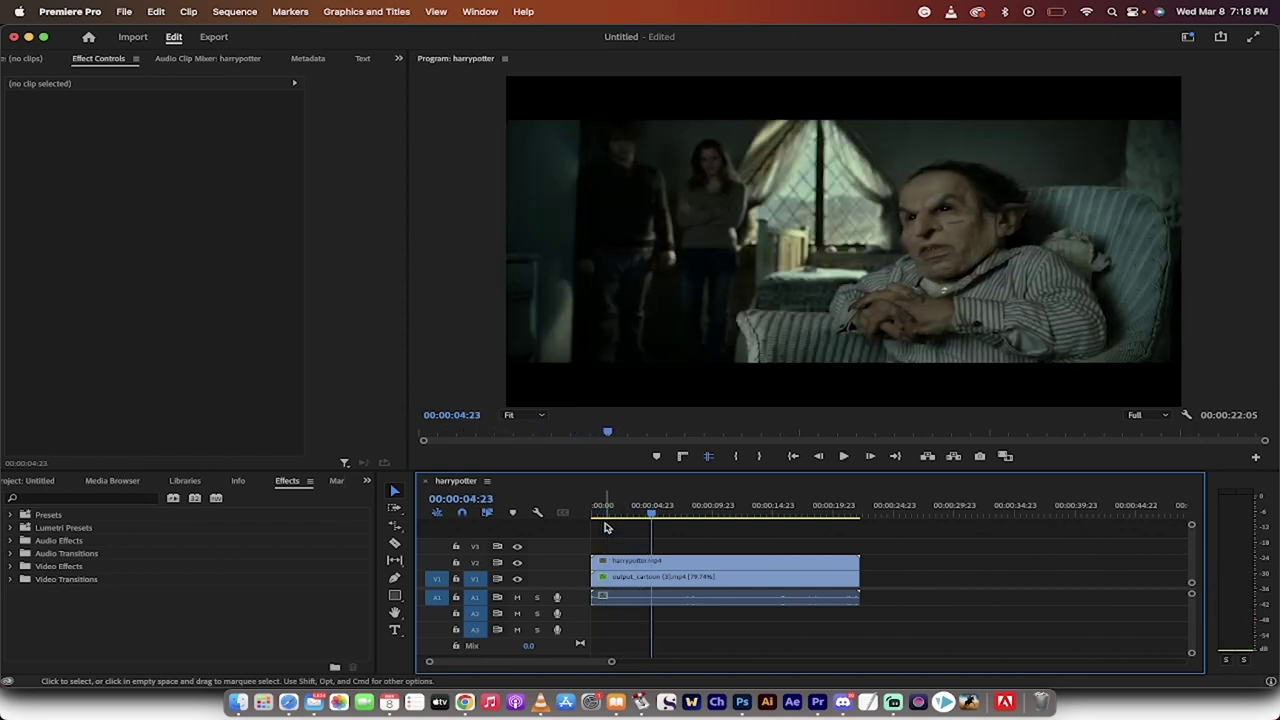
pyautogui.moveTo(655, 515); pyautogui.dragTo(488, 511)
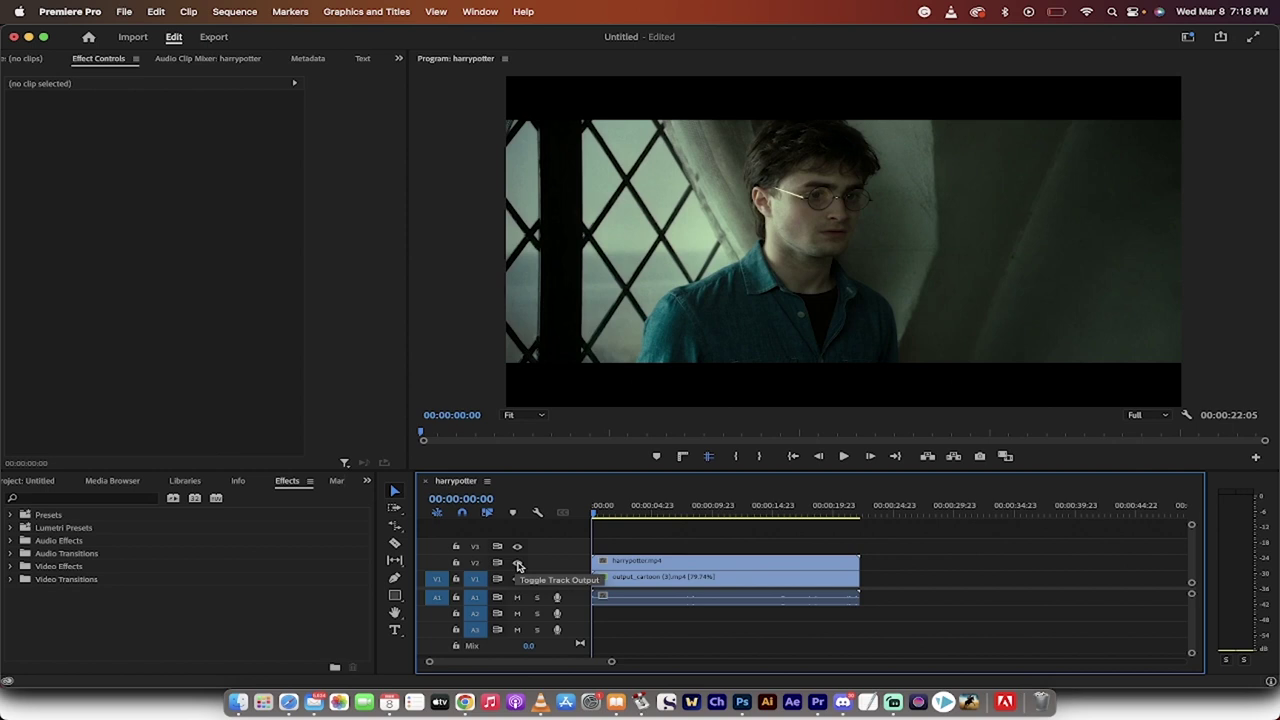
pyautogui.click(518, 565)
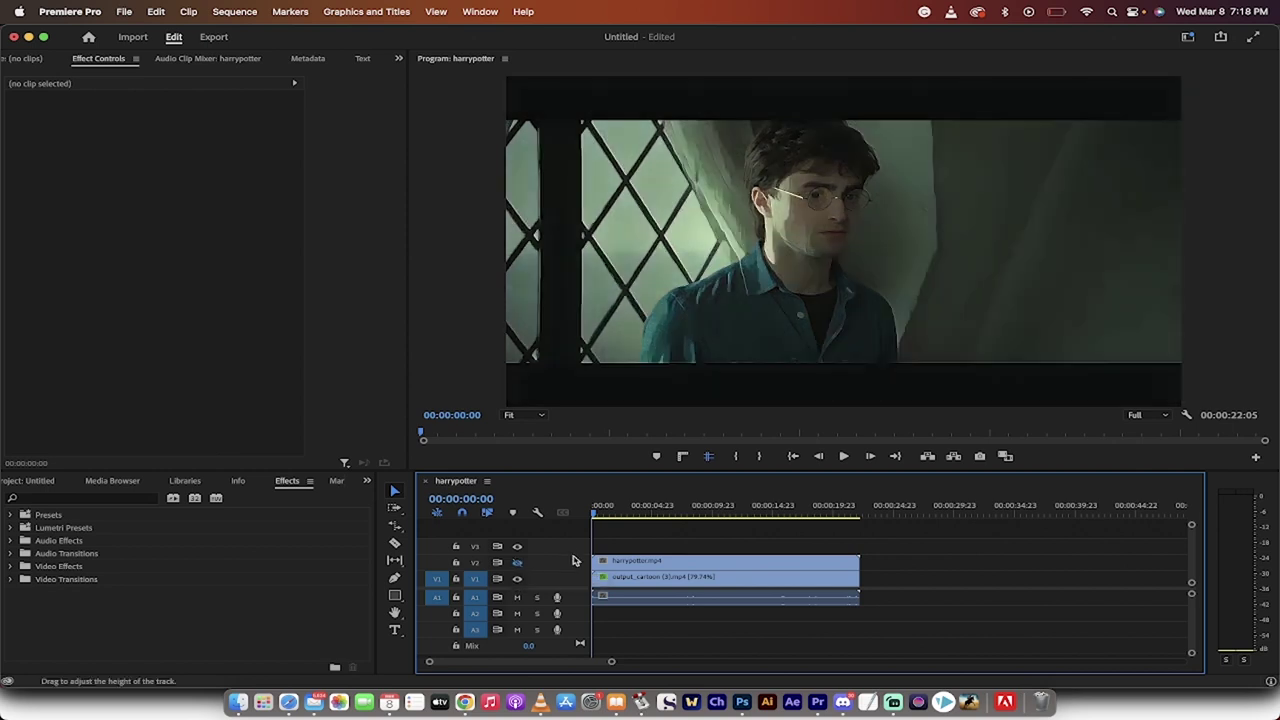
pyautogui.press('space')
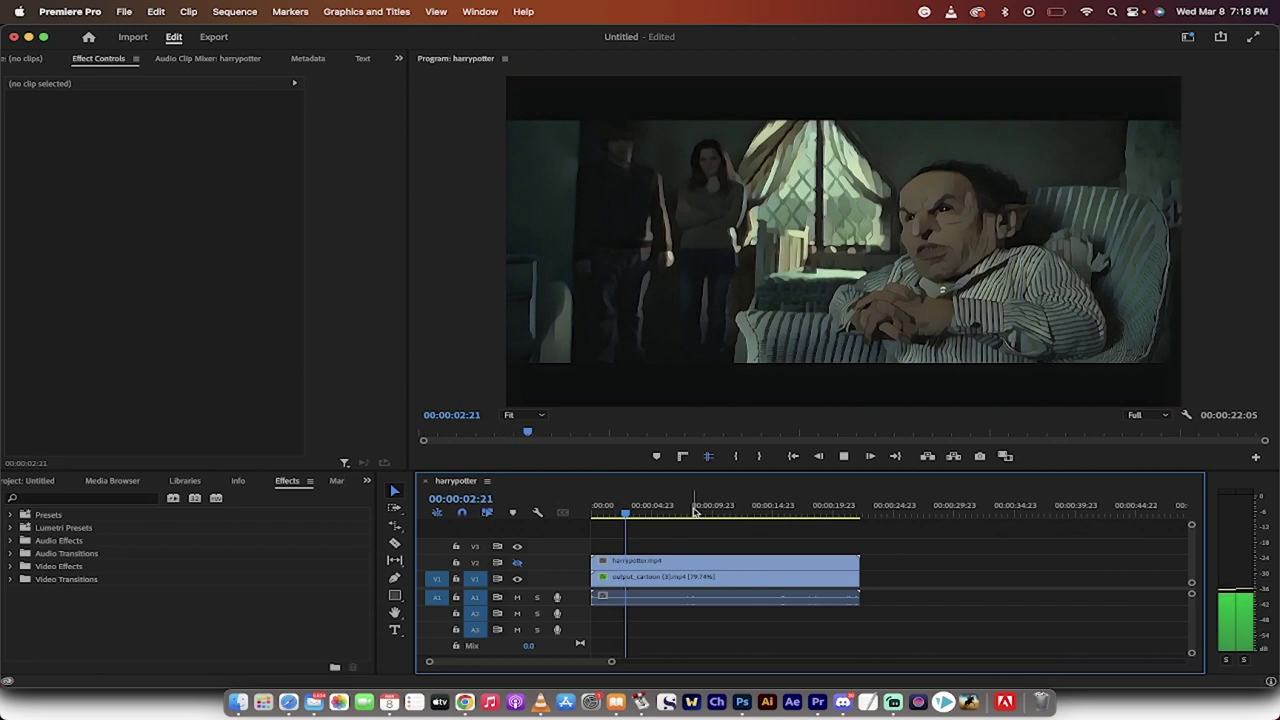
pyautogui.press('space')
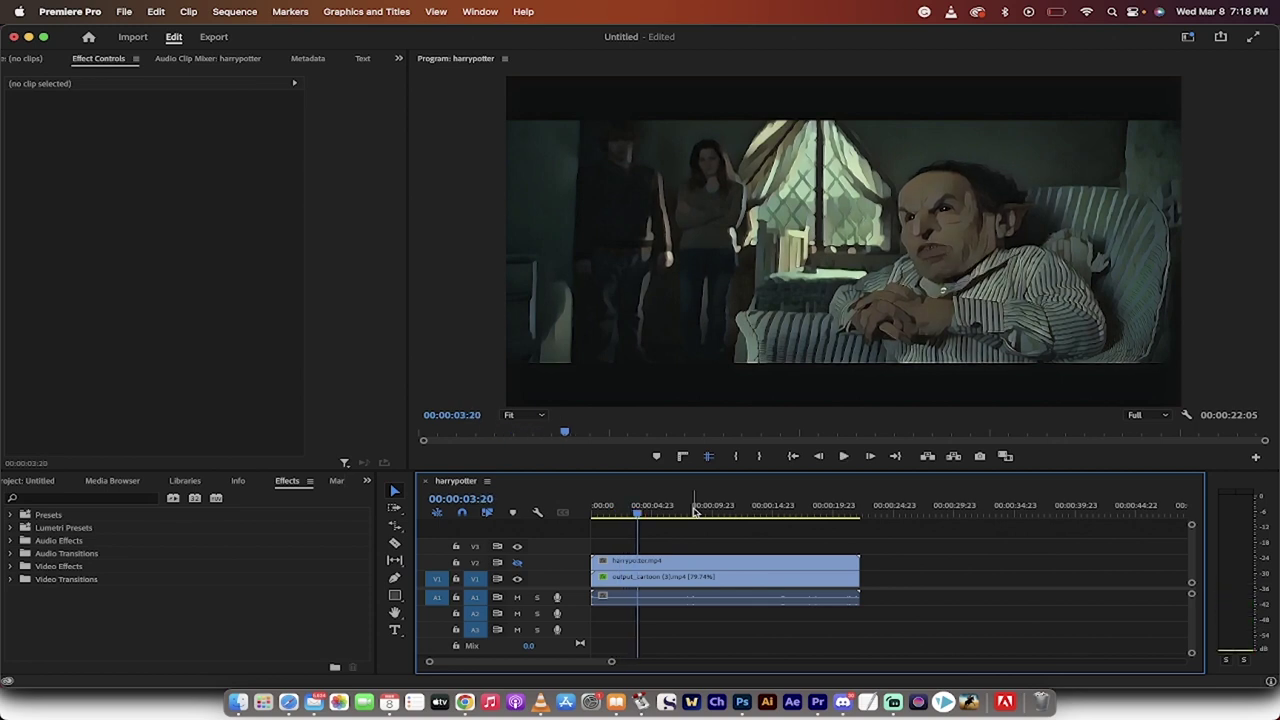
pyautogui.moveTo(640, 512); pyautogui.dragTo(585, 522)
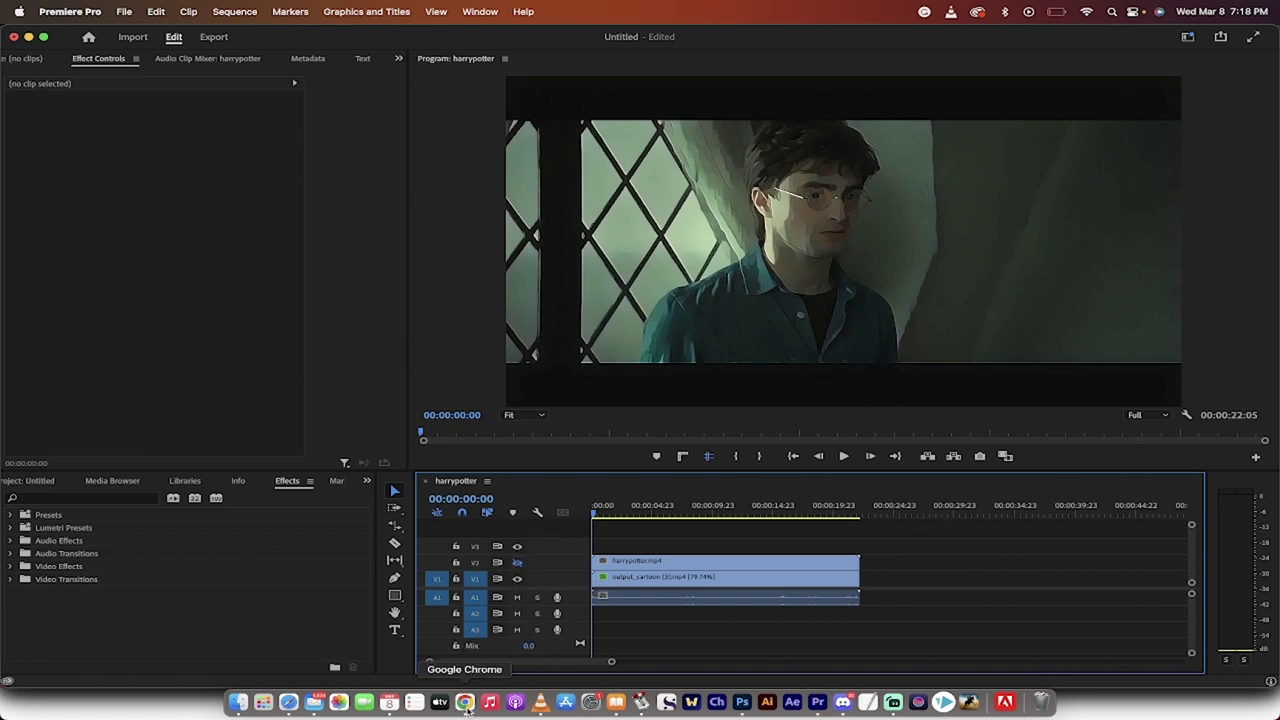
# Step: Return to Replicate's cartoonify_video page and scrub through the cartoonified output video
pyautogui.click(464, 702)
pyautogui.scroll(1, 730, 302)
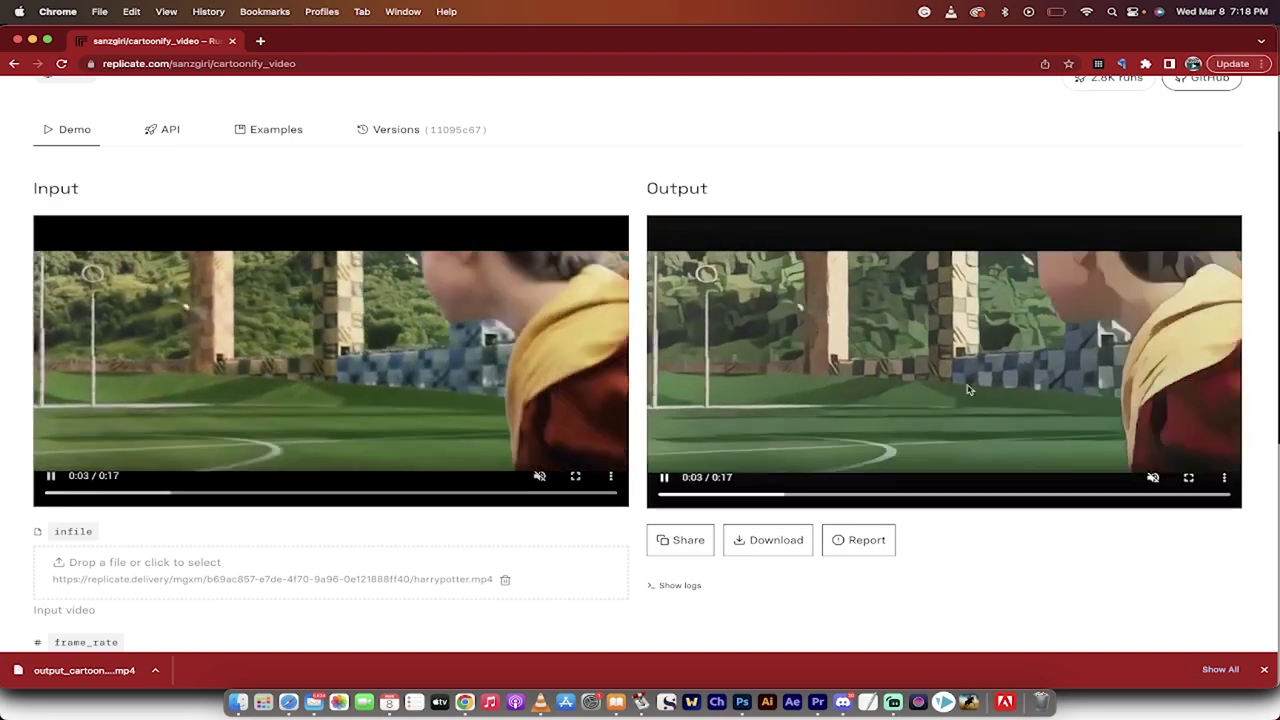
pyautogui.click(947, 495)
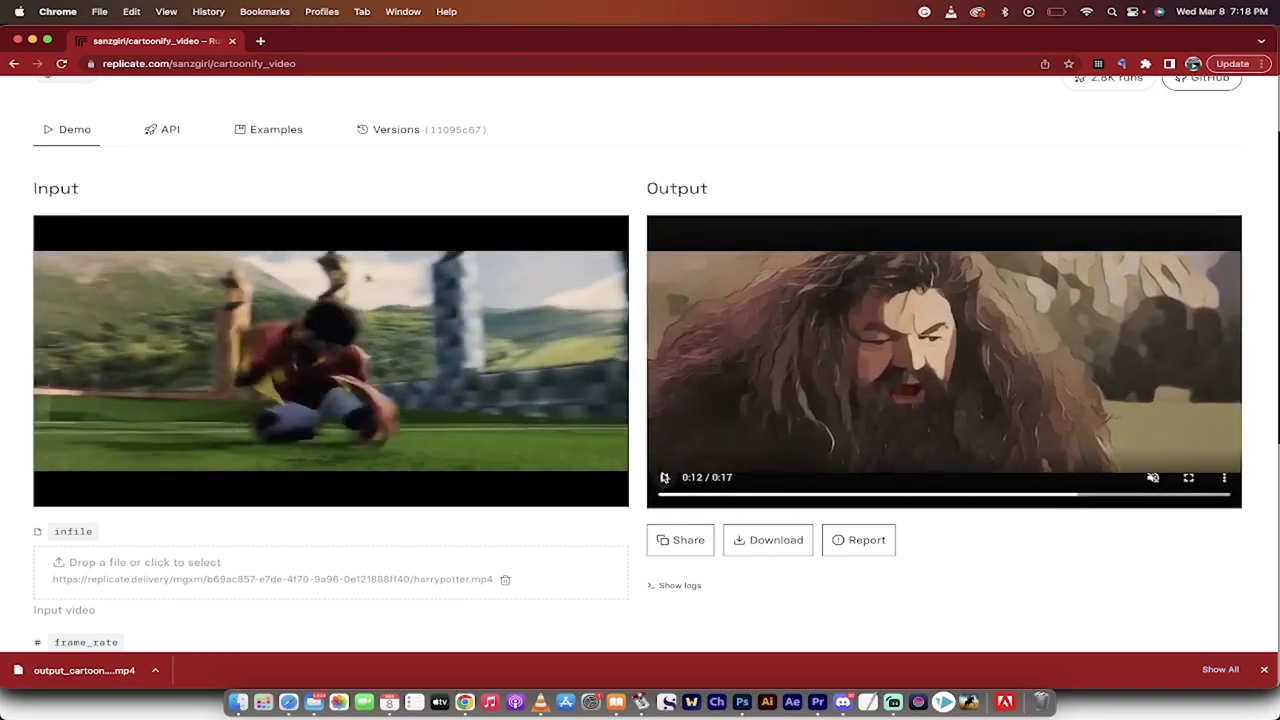
pyautogui.click(664, 477)
pyautogui.scroll(4, 700, 97)
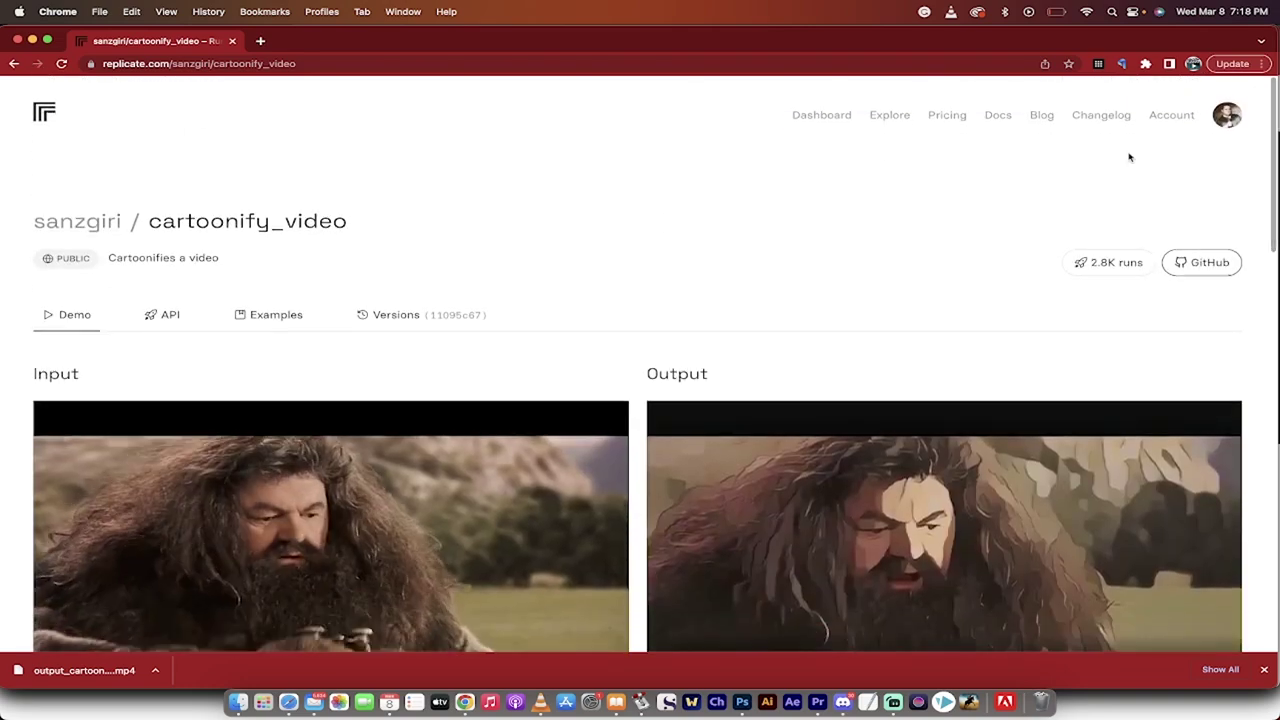
# Step: Sign out of Replicate from the account settings page
pyautogui.click(1190, 117)
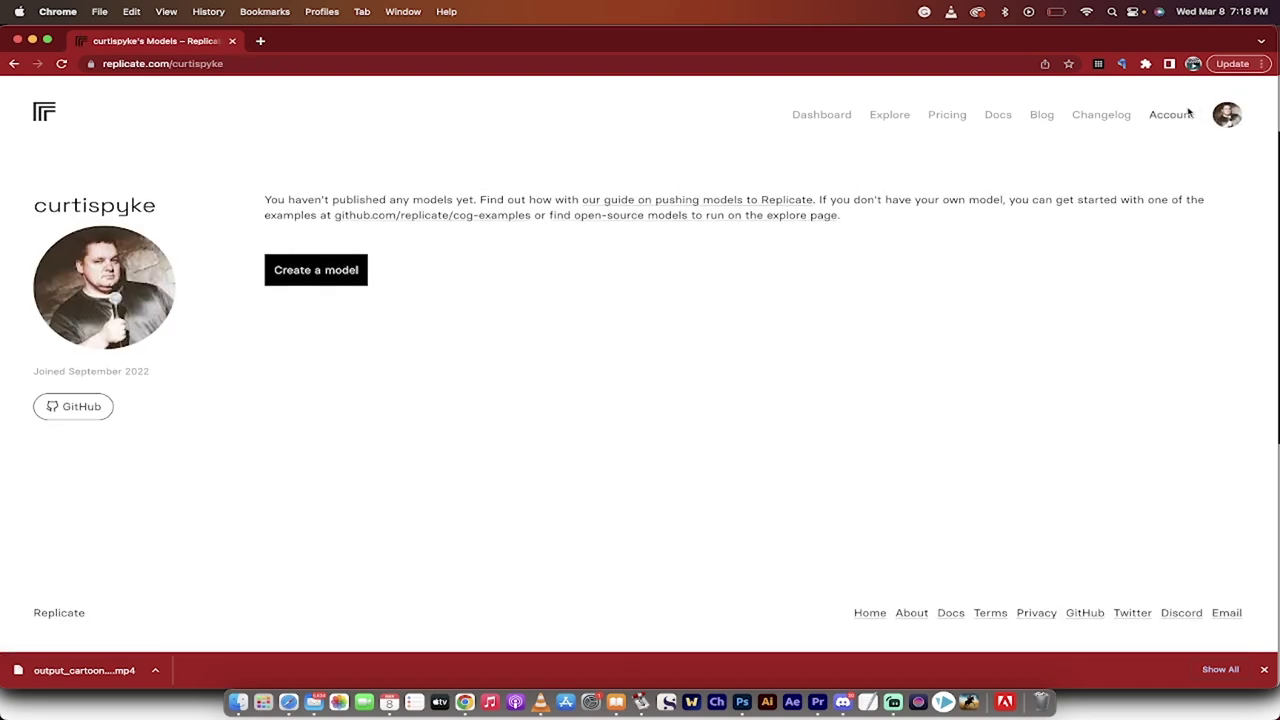
pyautogui.click(1188, 114)
pyautogui.scroll(-10, 629, 440)
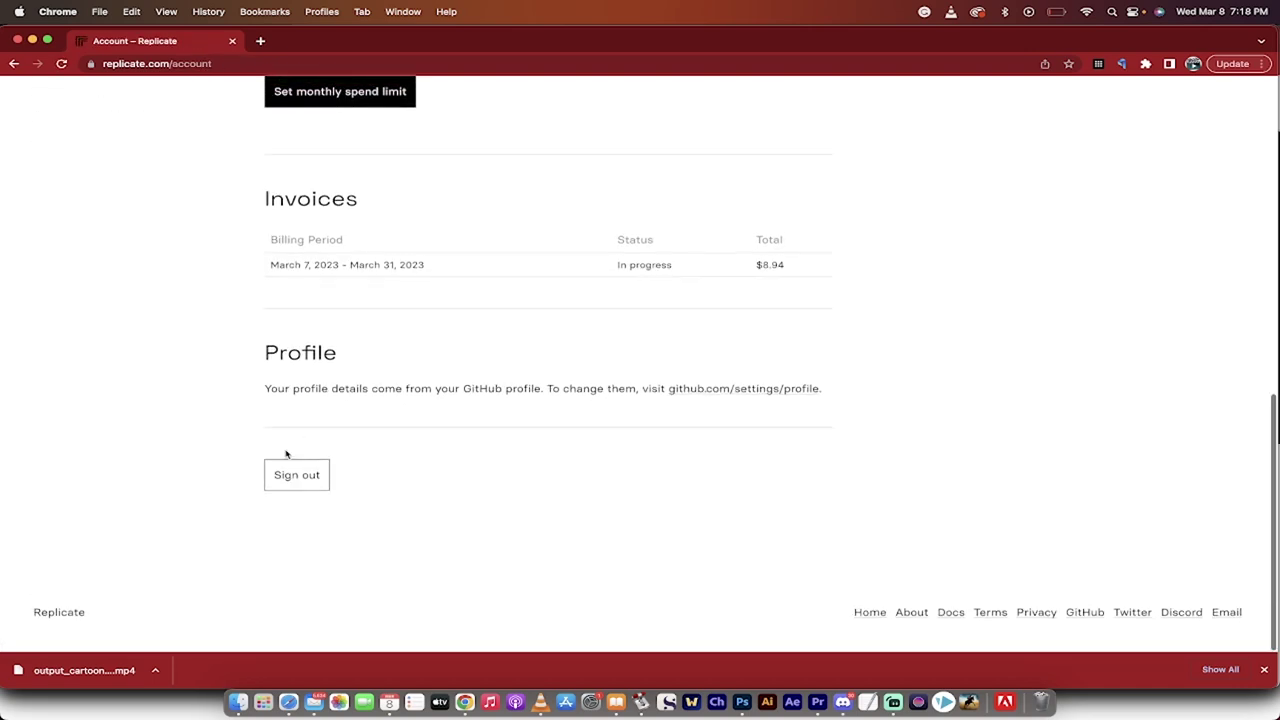
pyautogui.click(296, 474)
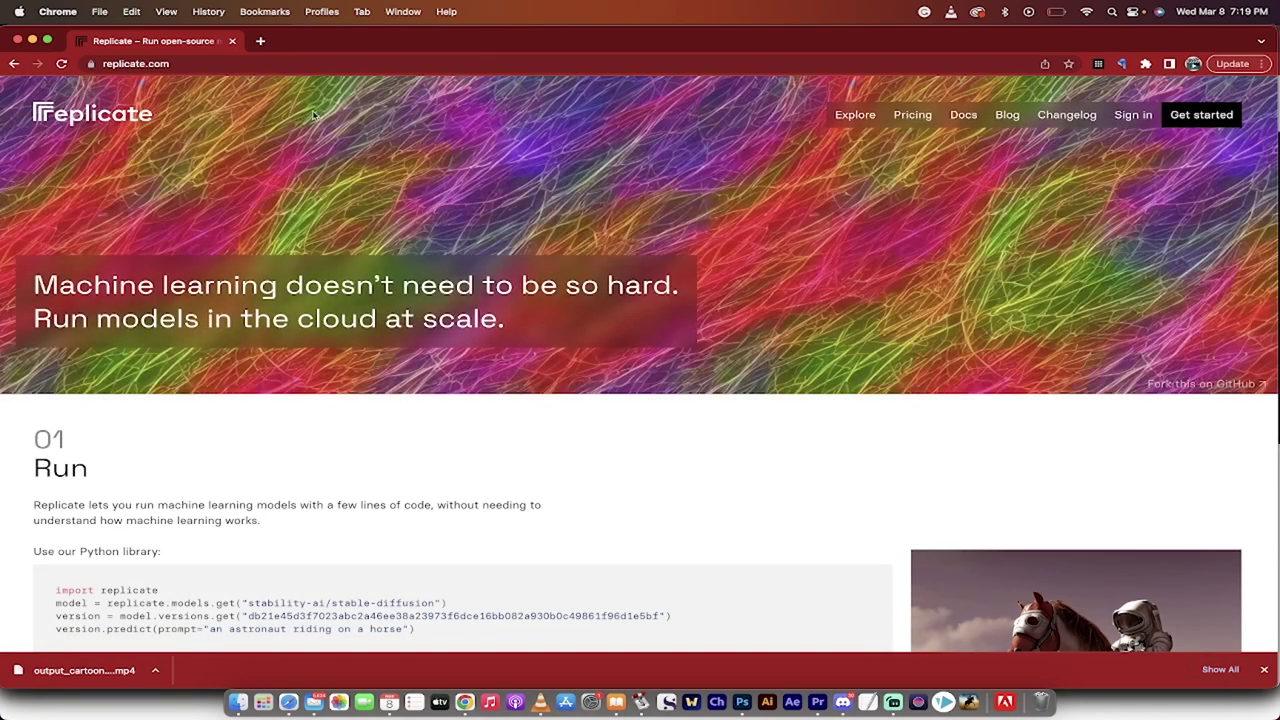
# Step: Sign back in to Replicate with GitHub and view the dashboard
pyautogui.click(204, 66)
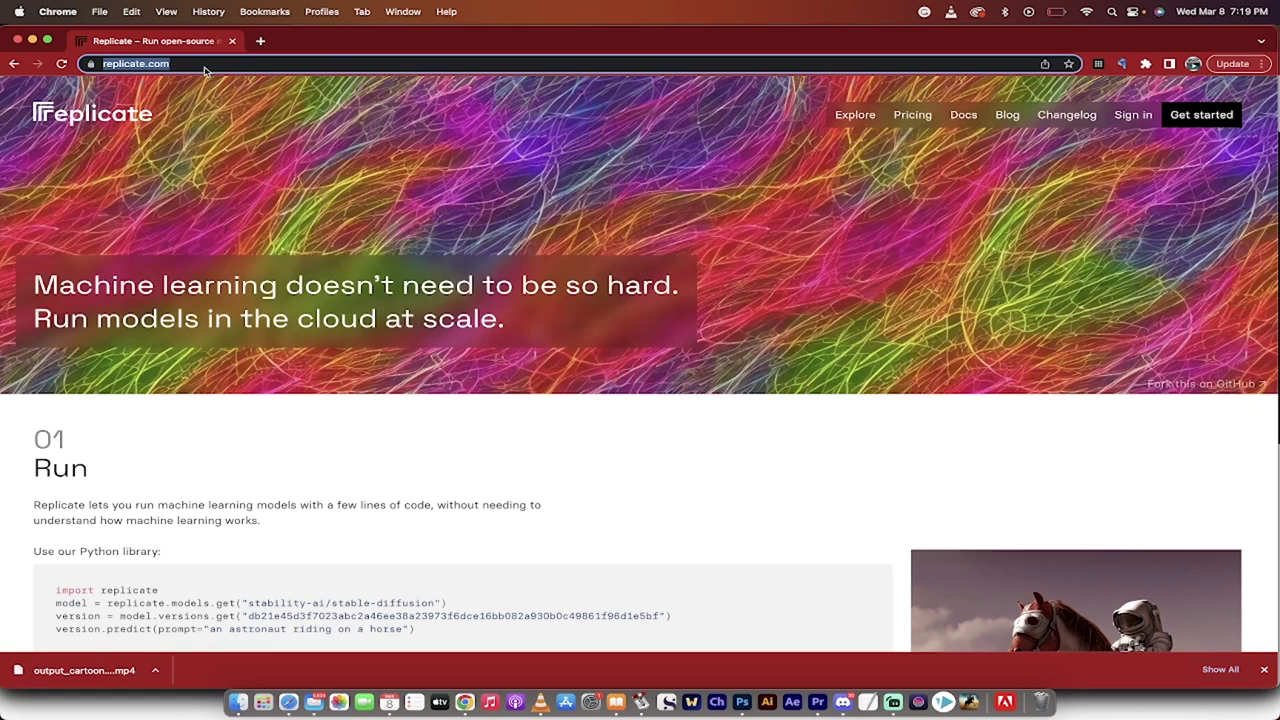
pyautogui.click(1133, 114)
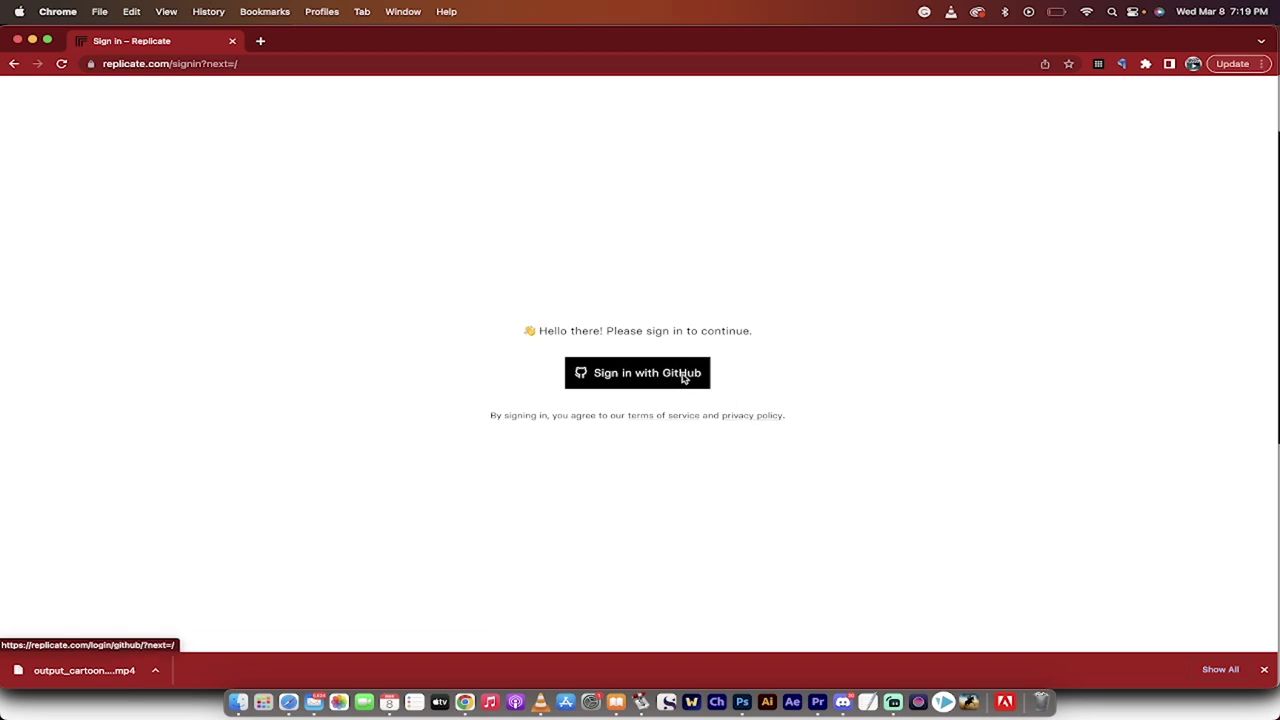
pyautogui.click(684, 378)
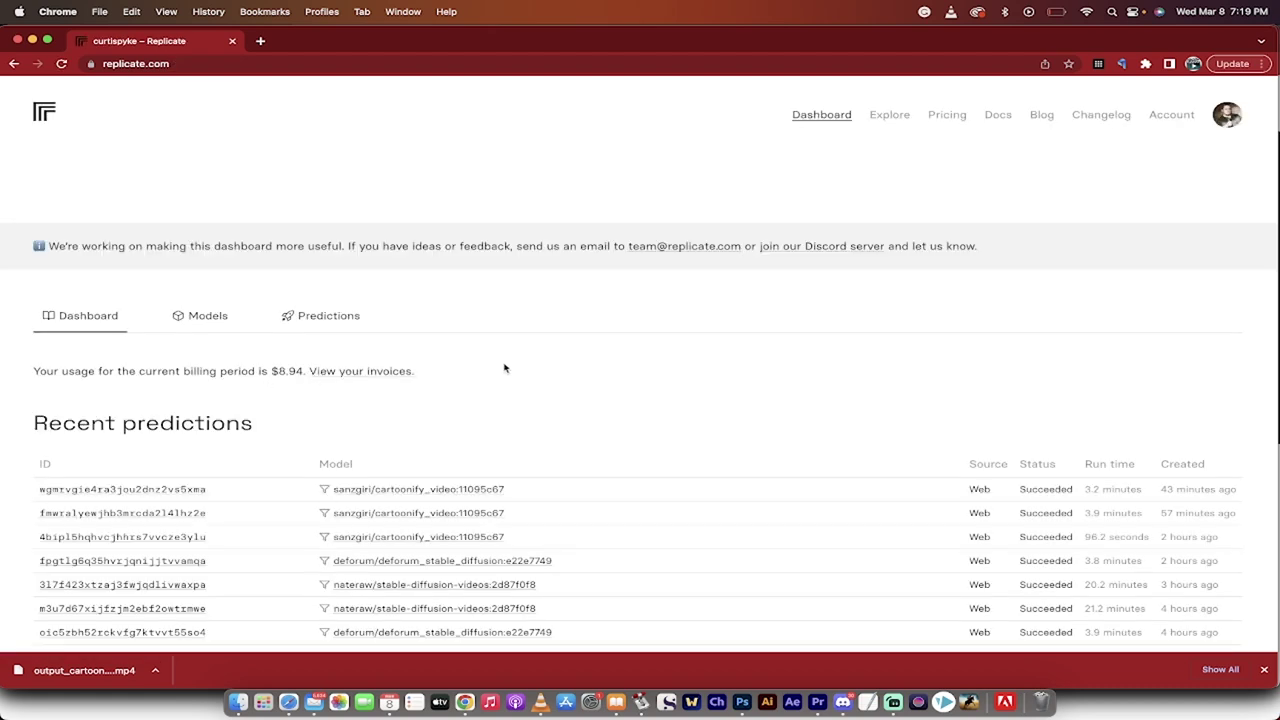
pyautogui.scroll(-1, 505, 369)
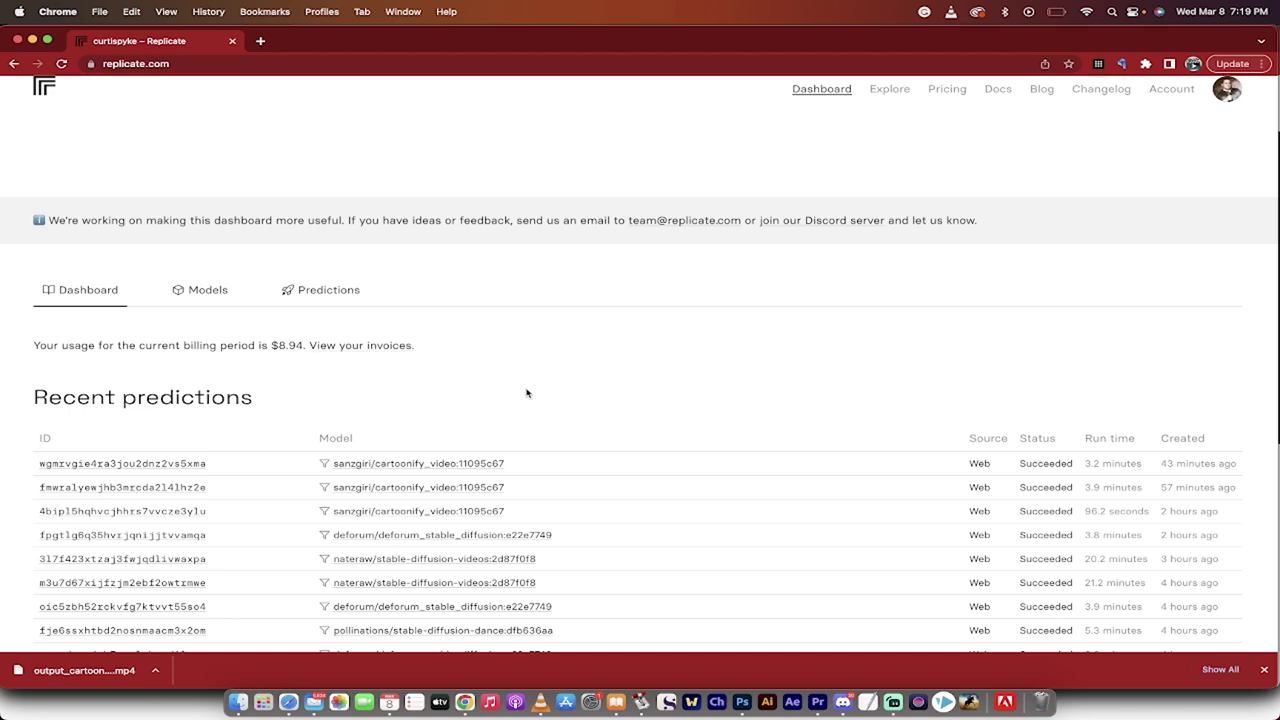
pyautogui.scroll(1, 527, 393)
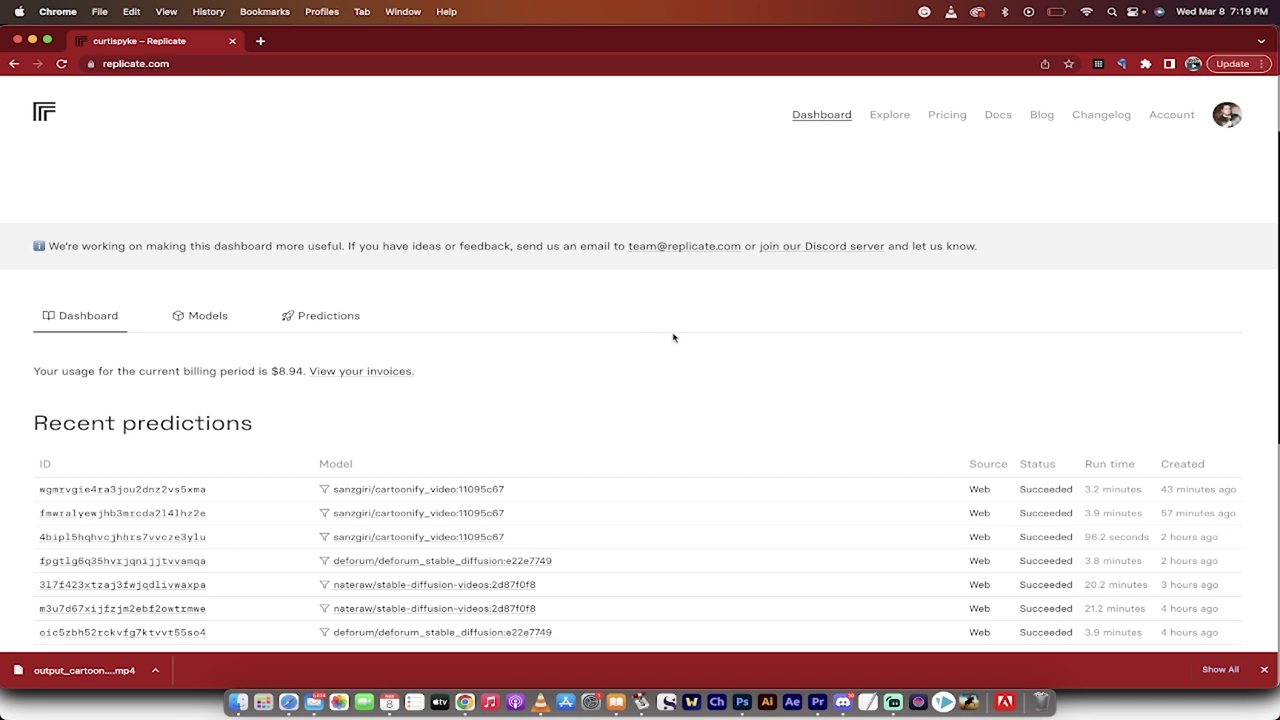
# Step: Browse Replicate's model catalogue down to the collections
pyautogui.click(889, 116)
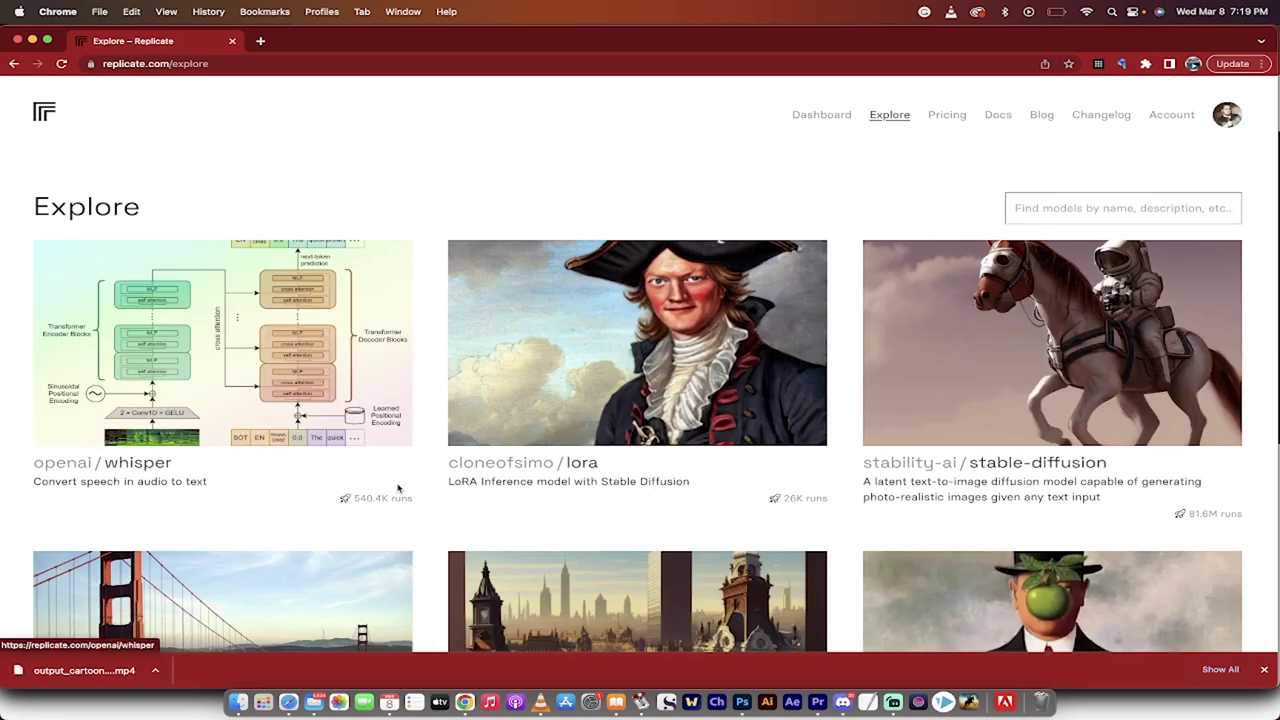
pyautogui.scroll(-1, 443, 438)
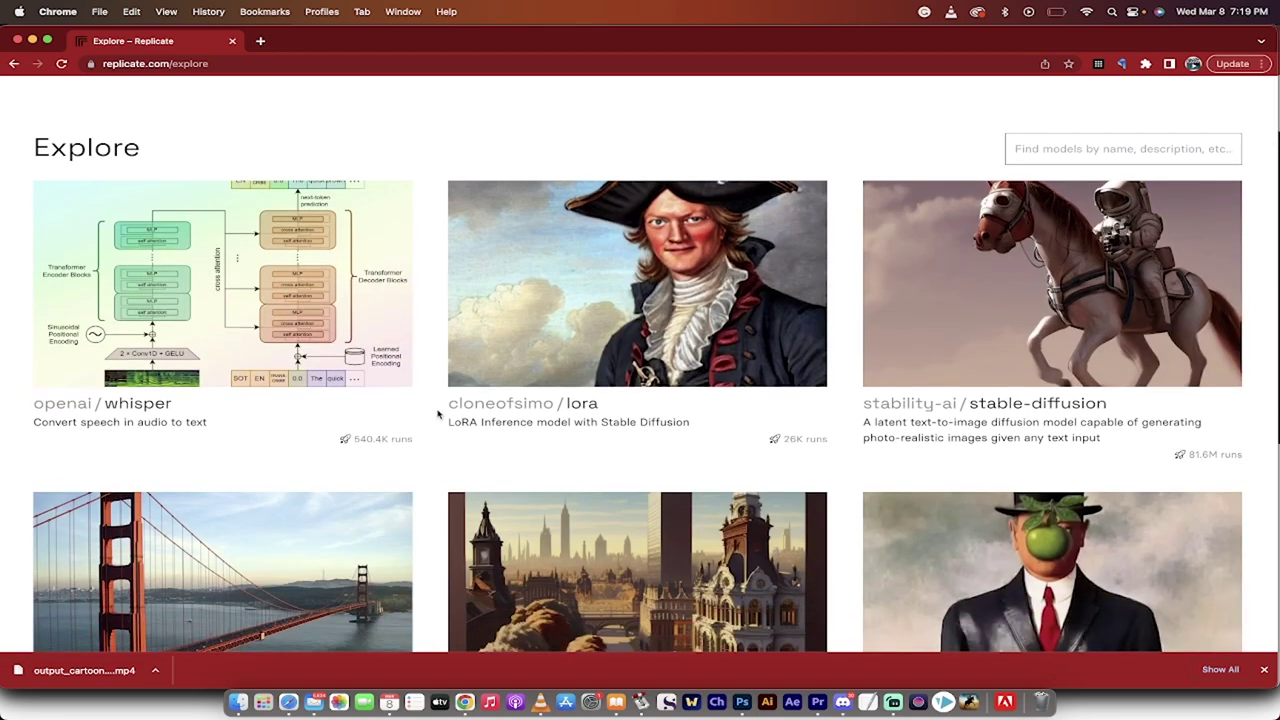
pyautogui.scroll(-3, 435, 407)
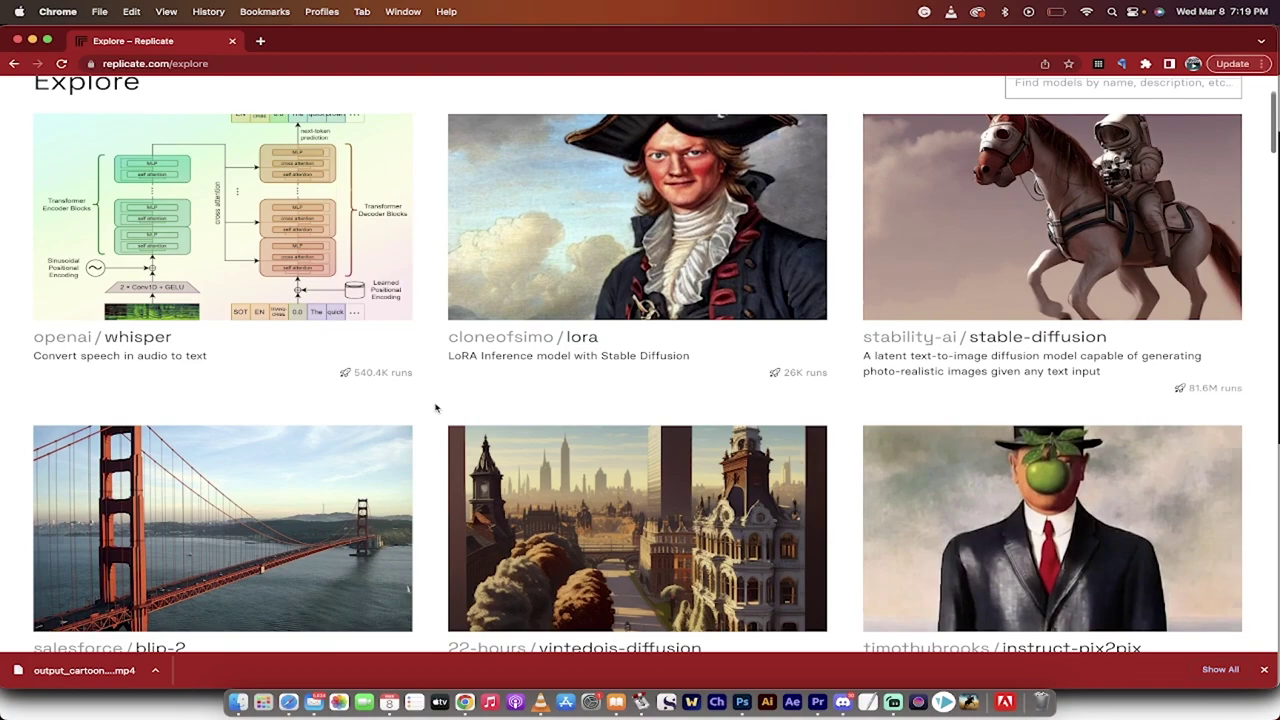
pyautogui.scroll(-2, 435, 407)
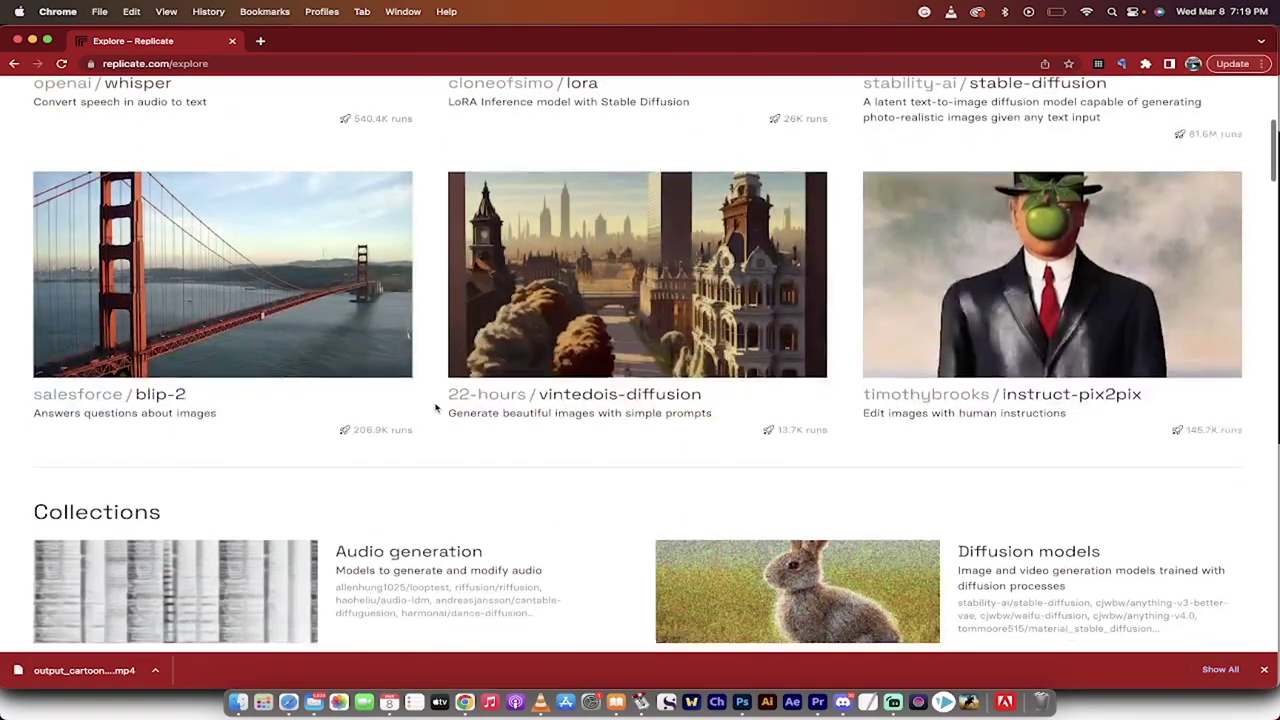
pyautogui.scroll(-10, 435, 407)
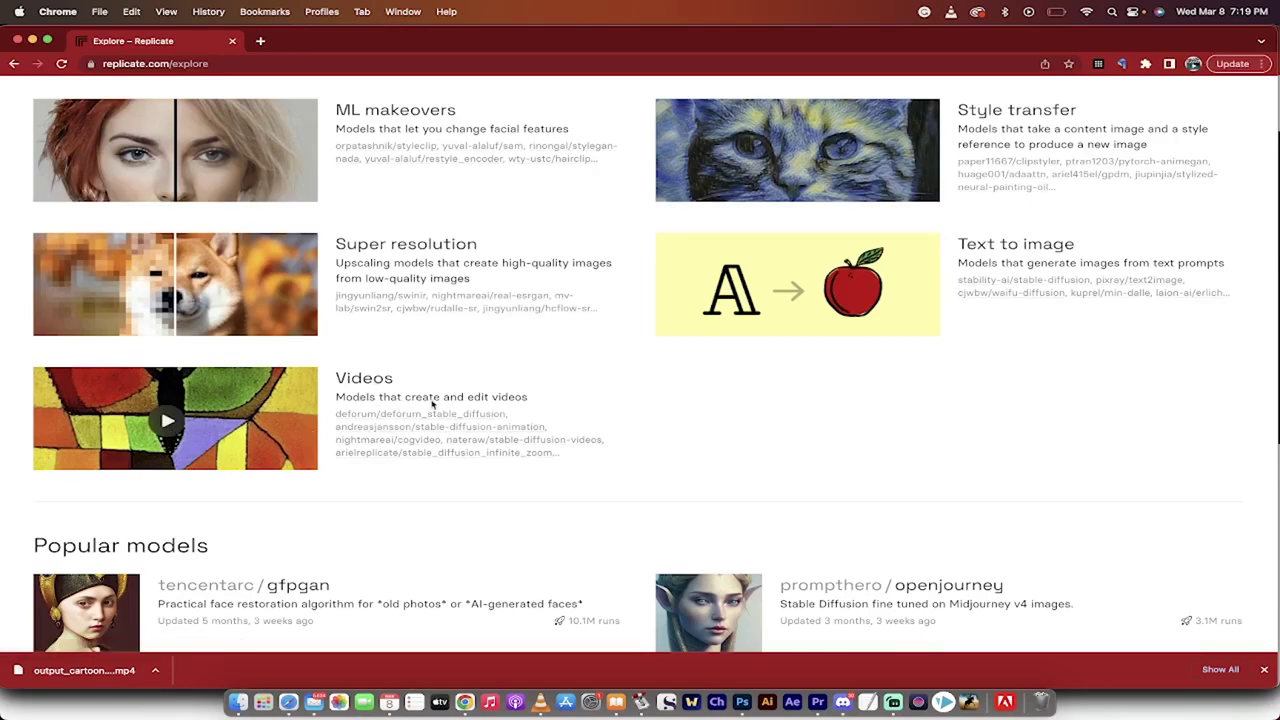
# Step: Open the sanzgiri/cartoonify_video model from the Videos collection
pyautogui.click(339, 391)
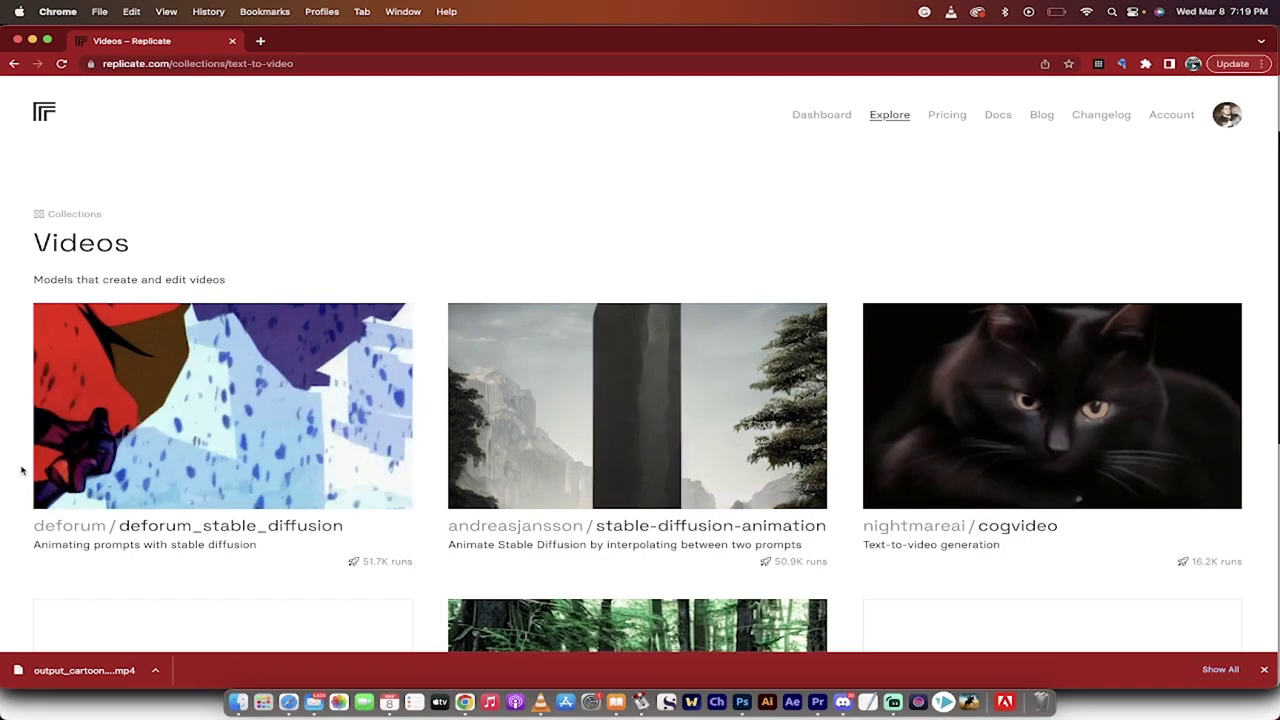
pyautogui.scroll(-1, 22, 470)
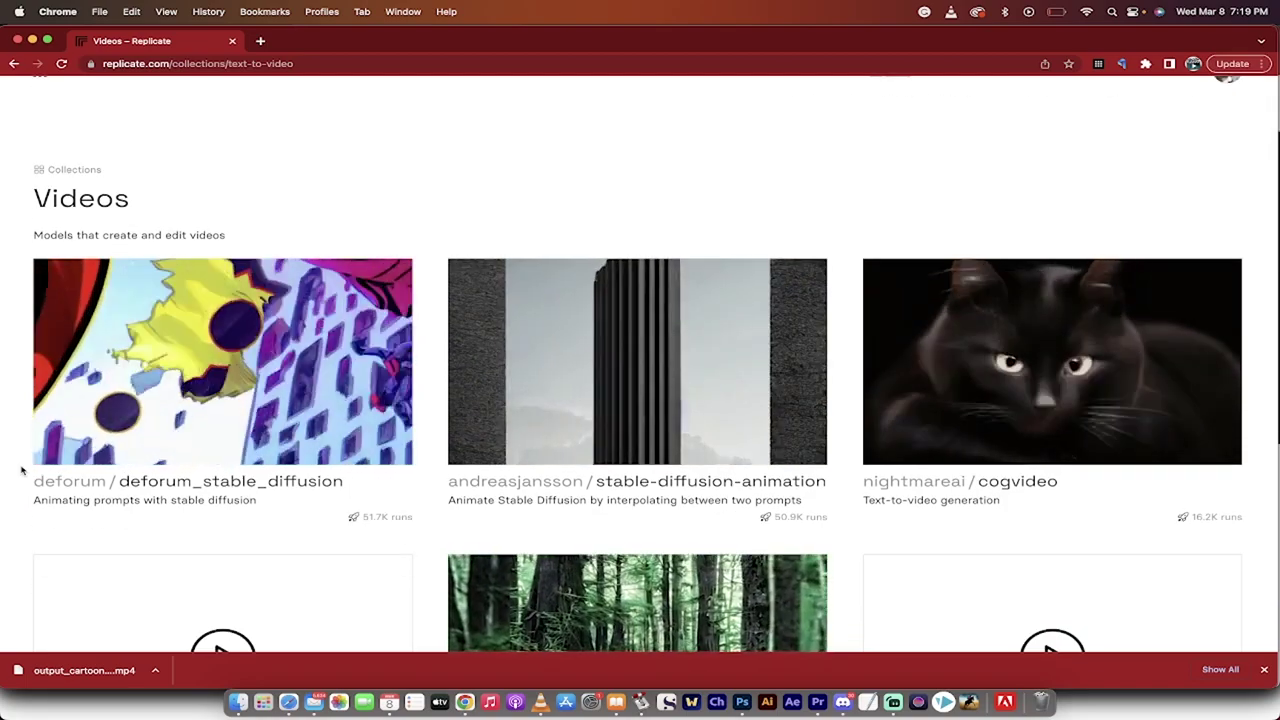
pyautogui.scroll(-2, 22, 470)
pyautogui.scroll(-12, 22, 470)
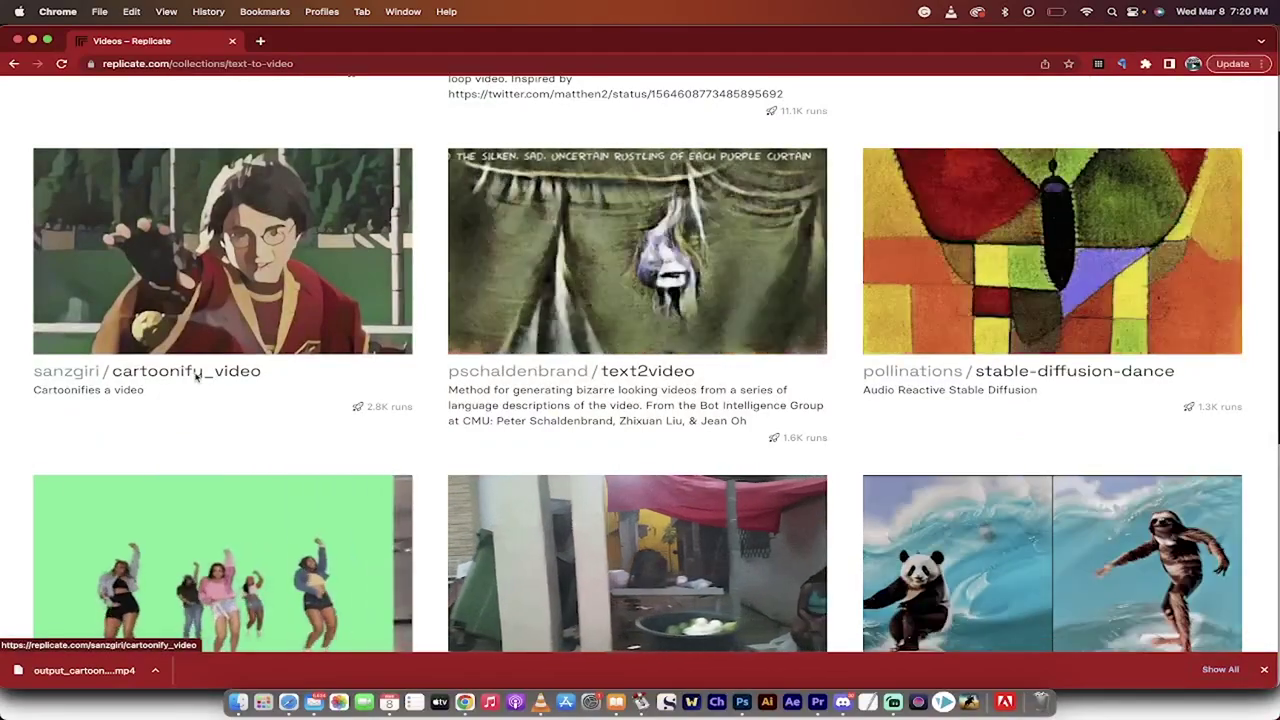
pyautogui.click(197, 372)
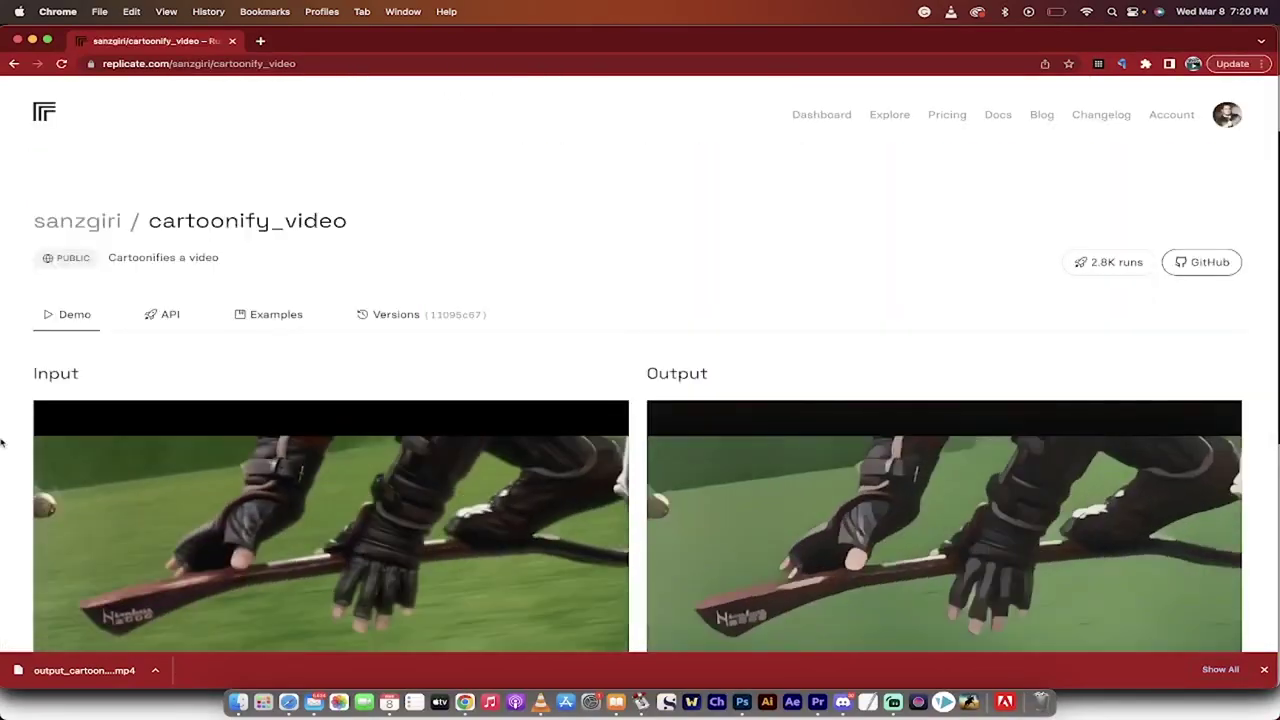
pyautogui.scroll(-5, 201, 375)
pyautogui.scroll(1, 210, 448)
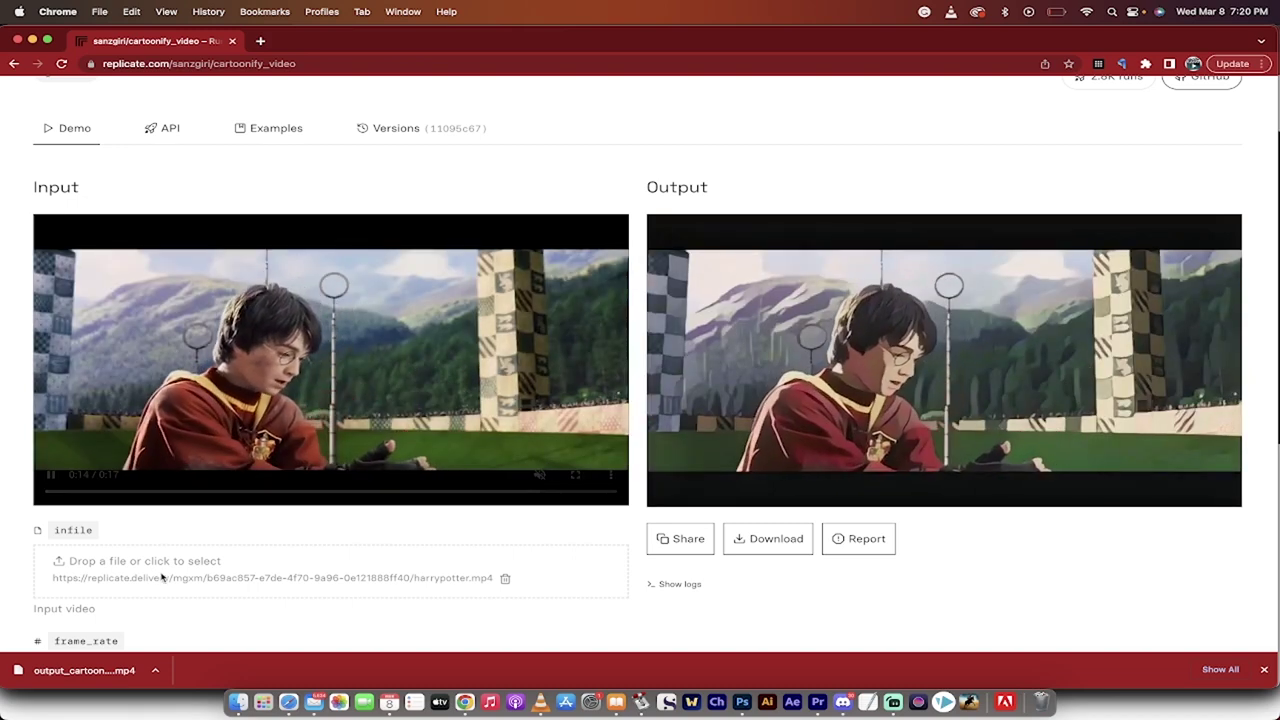
pyautogui.scroll(-2, 249, 611)
pyautogui.scroll(-1, 252, 610)
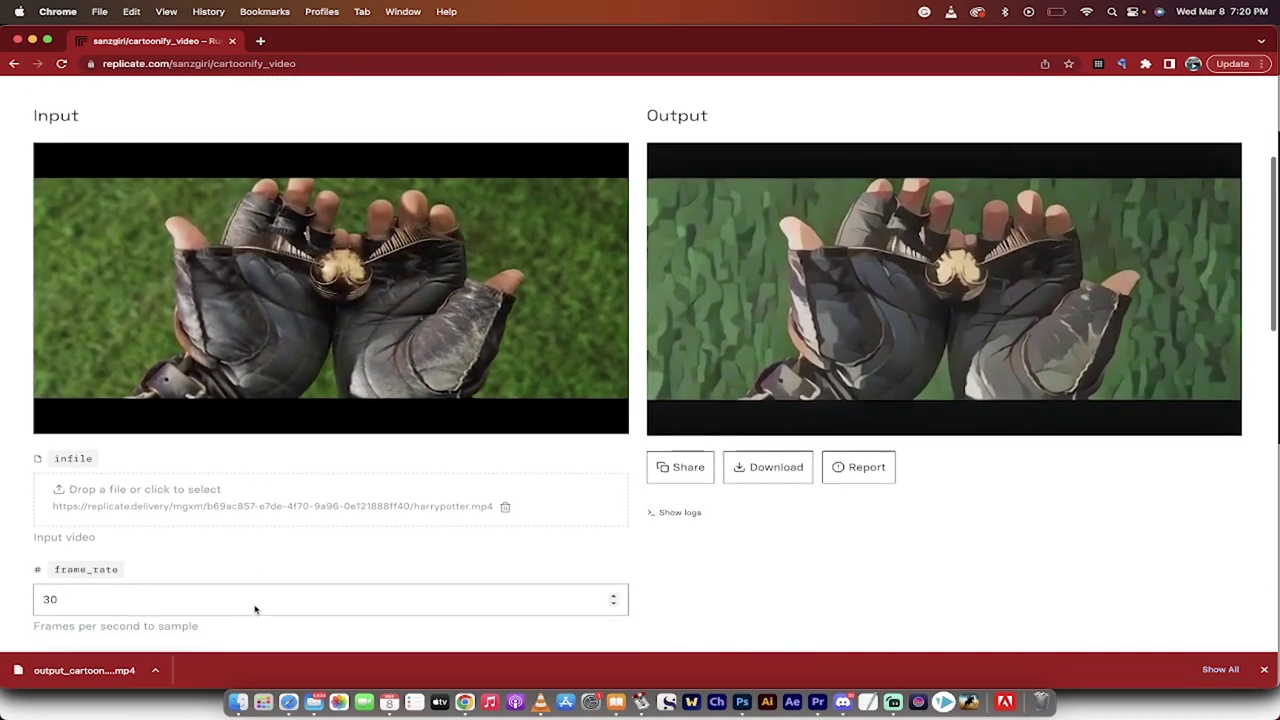
# Step: Drop harrypotter.mp4 from Finder's Movies folder into the Replicate infile field
pyautogui.click(237, 703)
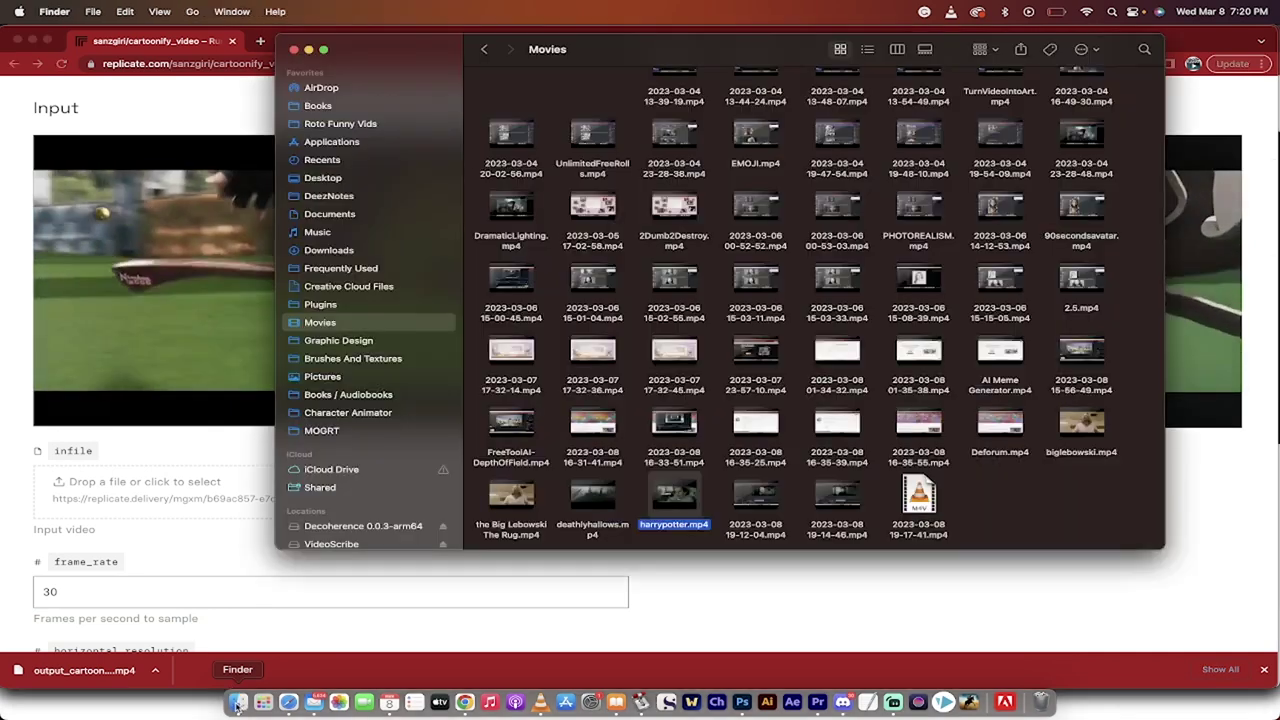
pyautogui.click(697, 533)
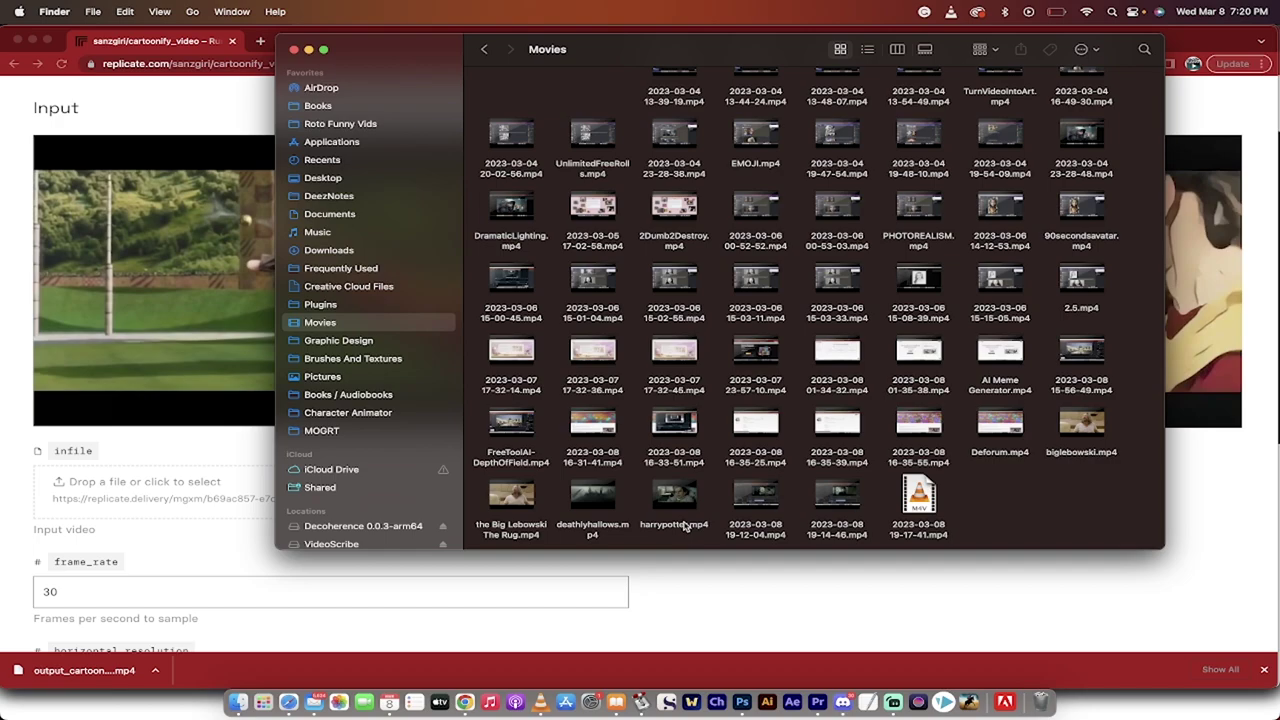
pyautogui.moveTo(697, 533); pyautogui.dragTo(283, 499)
pyautogui.press('super+Tab')
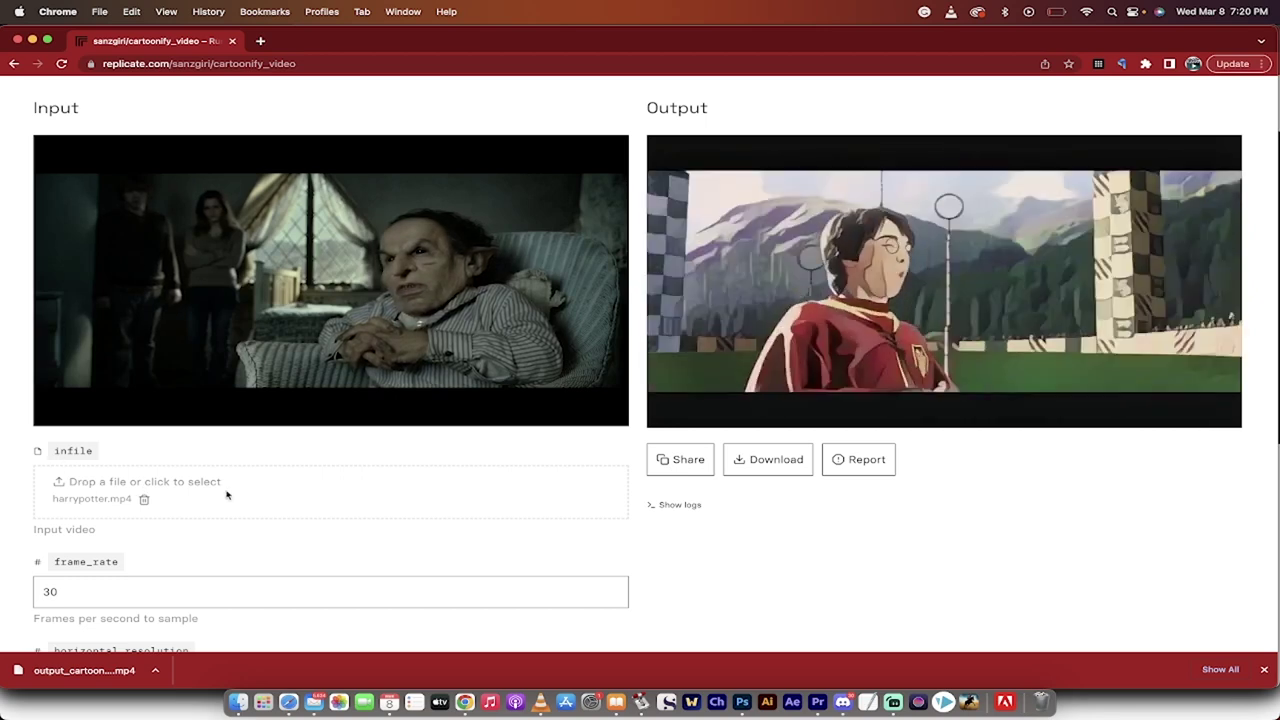
pyautogui.scroll(-2, 229, 494)
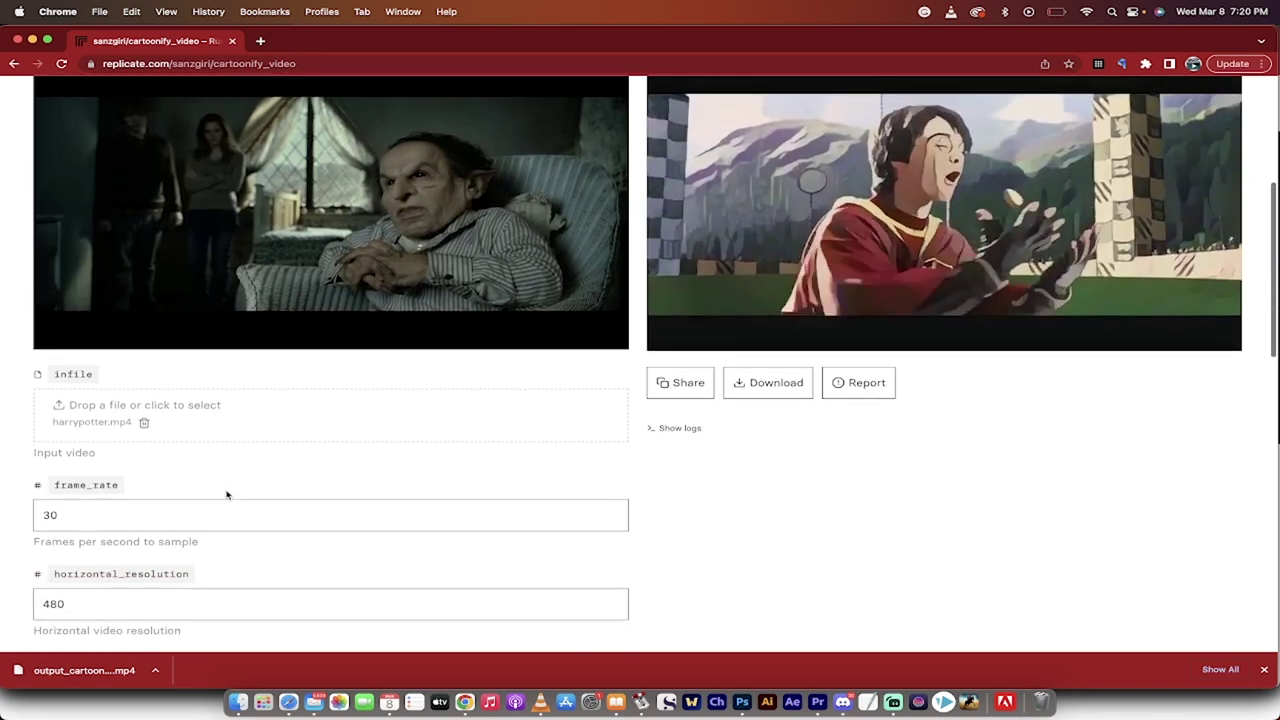
pyautogui.scroll(3, 320, 346)
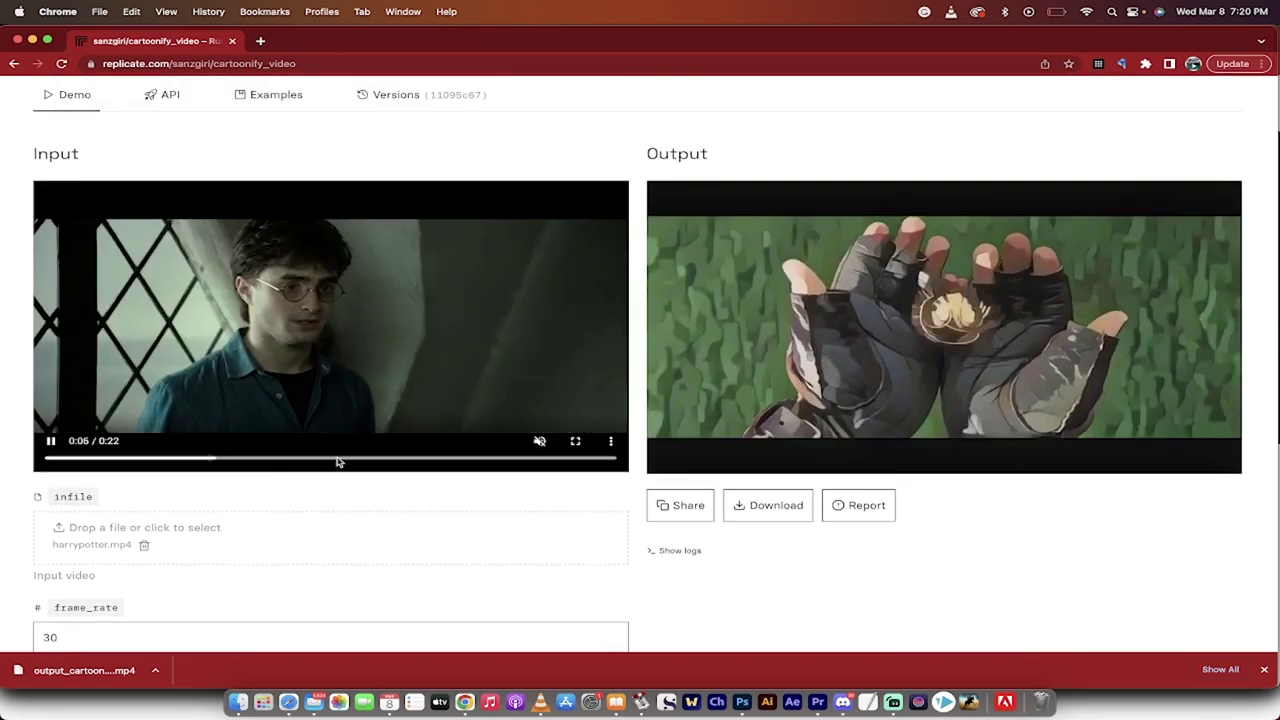
# Step: Change horizontal_resolution from 480 to 1920, keeping frame_rate at 30
pyautogui.scroll(-1, 309, 529)
pyautogui.scroll(-5, 368, 452)
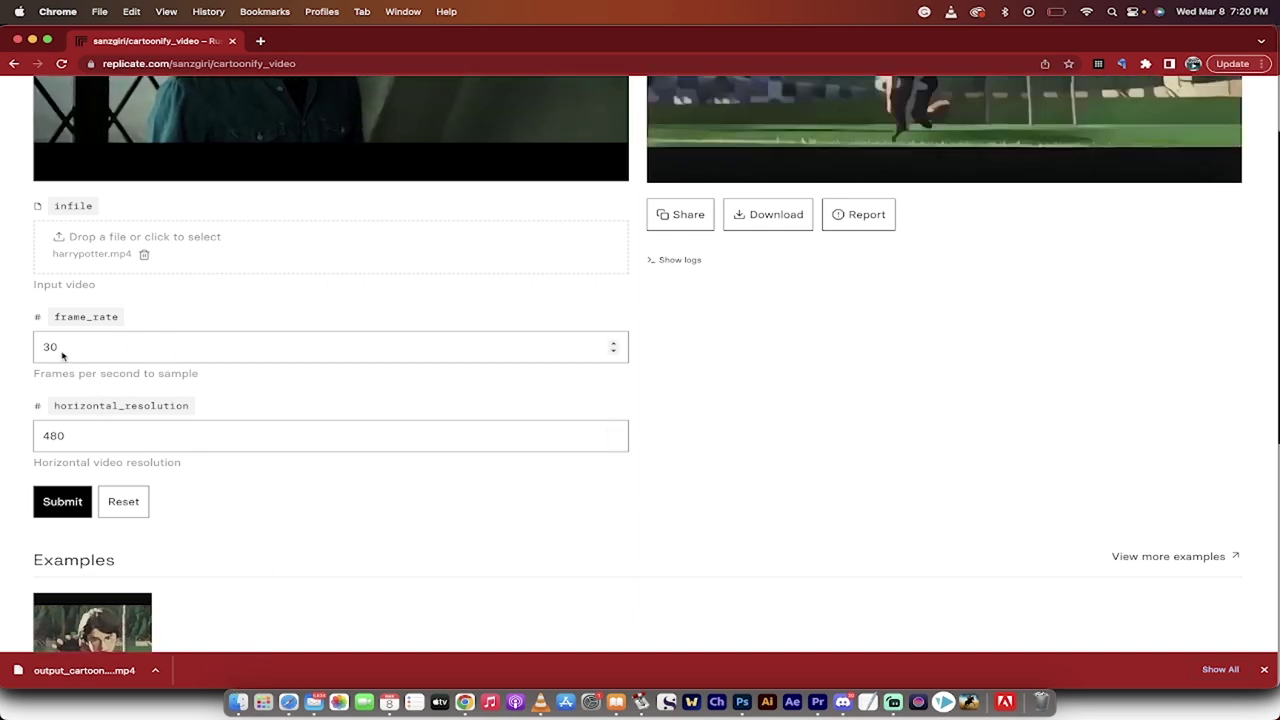
pyautogui.moveTo(62, 354); pyautogui.dragTo(23, 354)
pyautogui.click(97, 437)
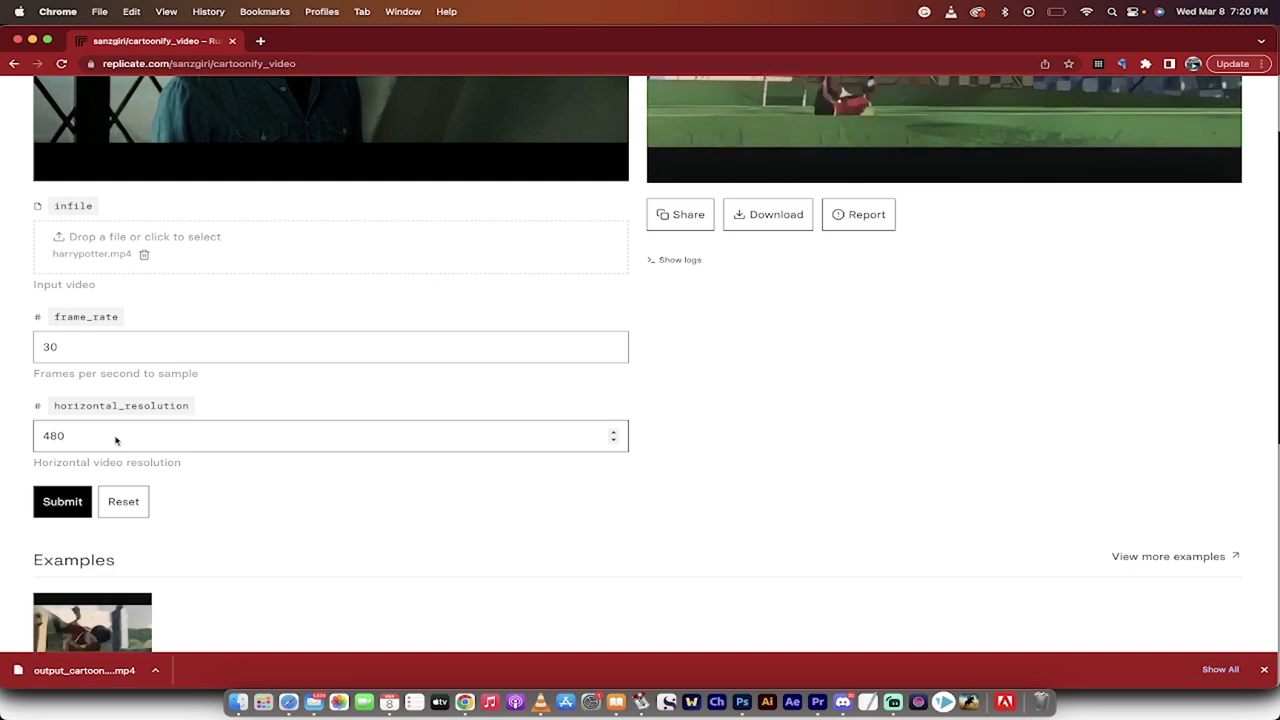
pyautogui.doubleClick(112, 440)
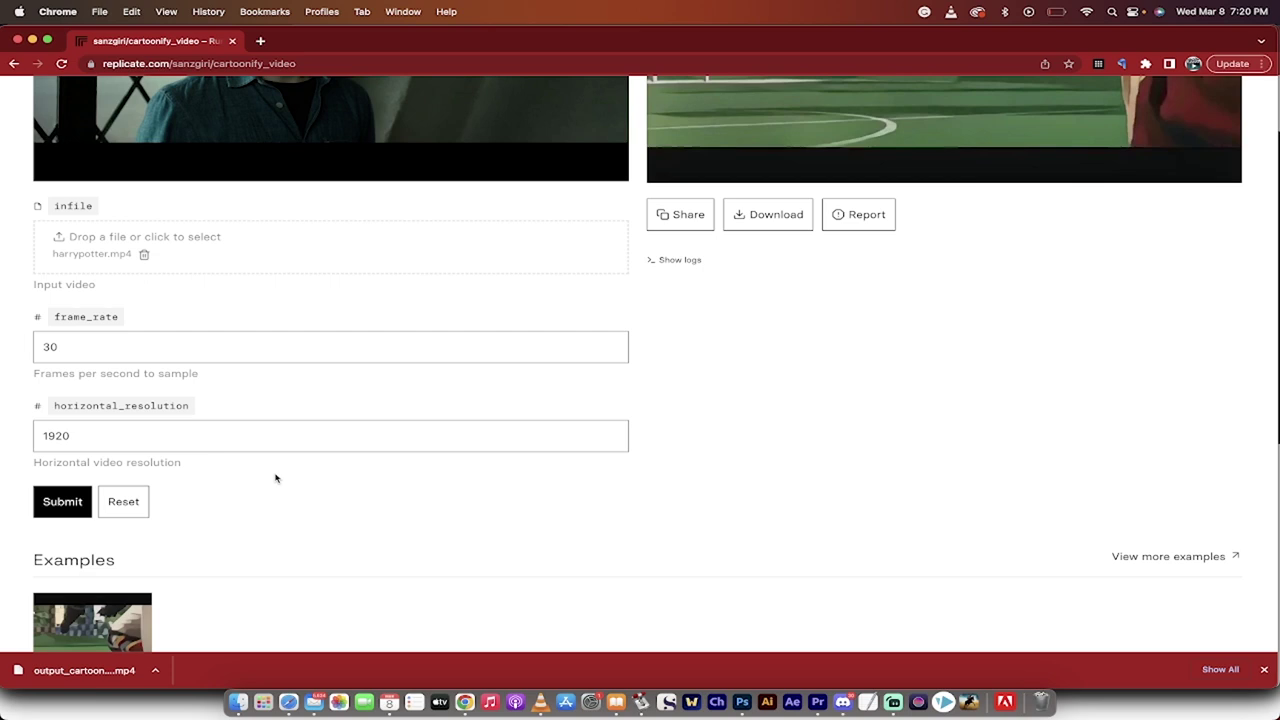
pyautogui.scroll(-2, 4, 440)
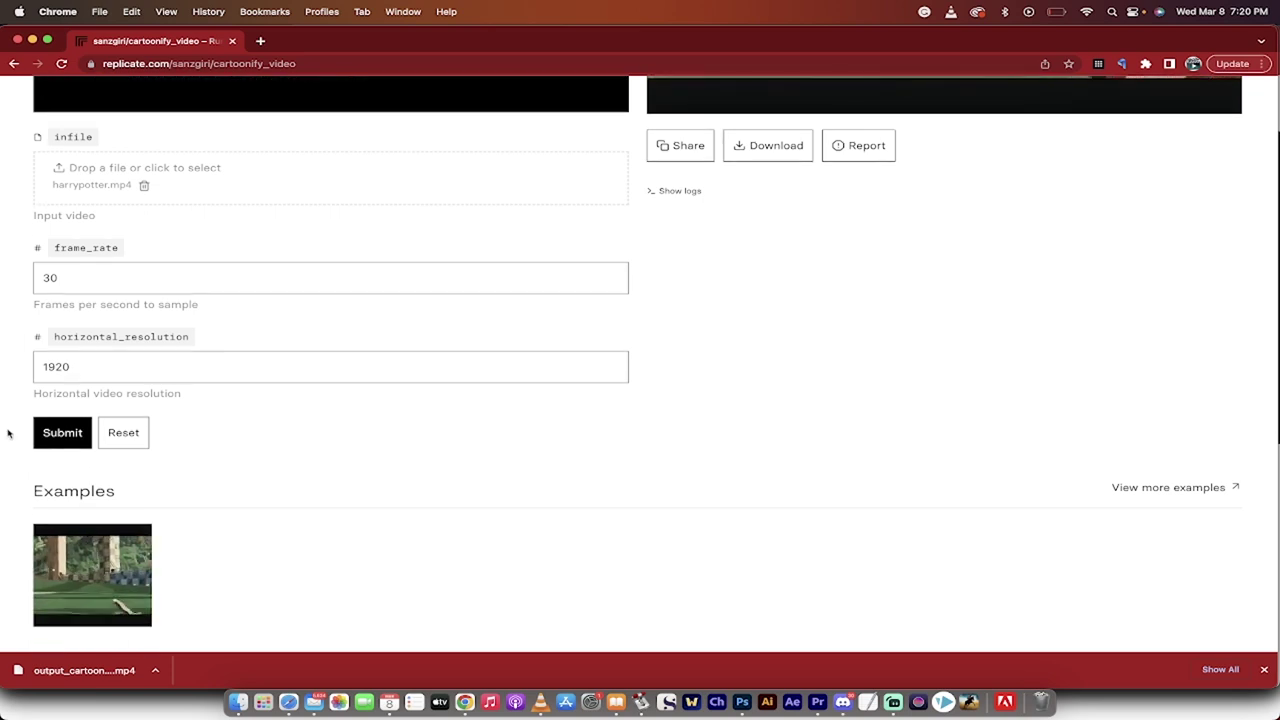
pyautogui.scroll(-8, 8, 432)
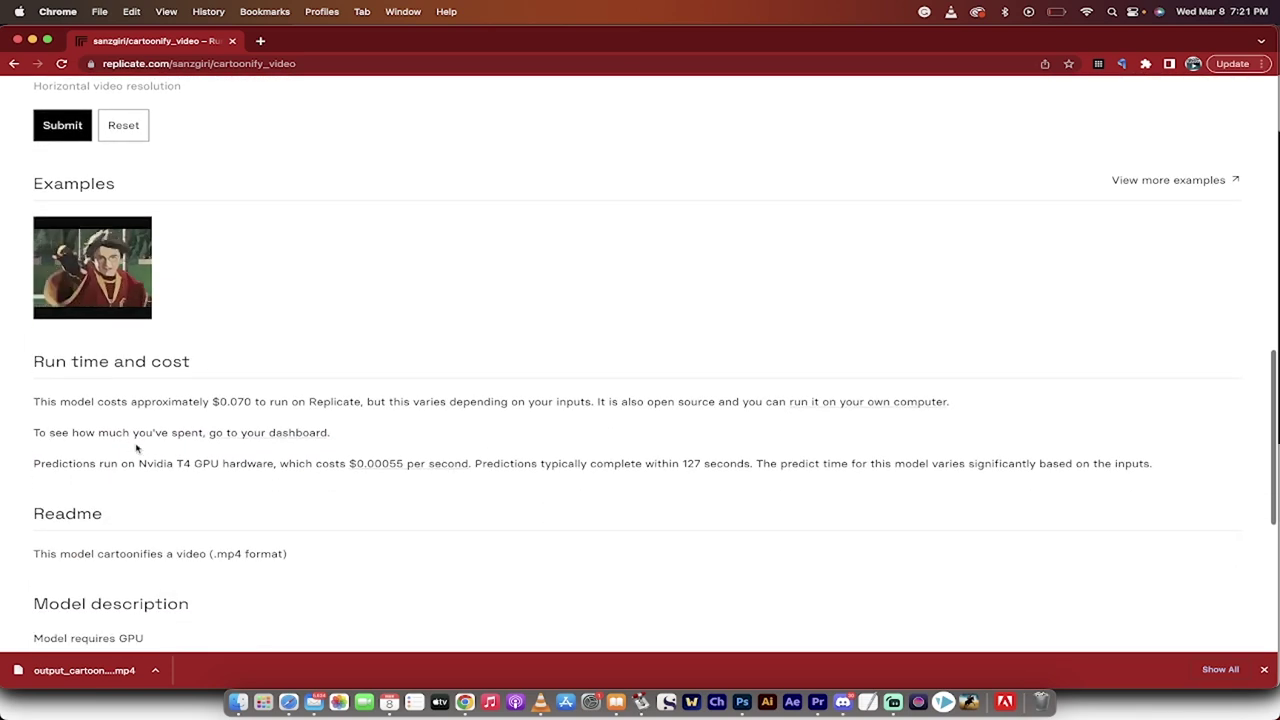
pyautogui.scroll(-1, 137, 449)
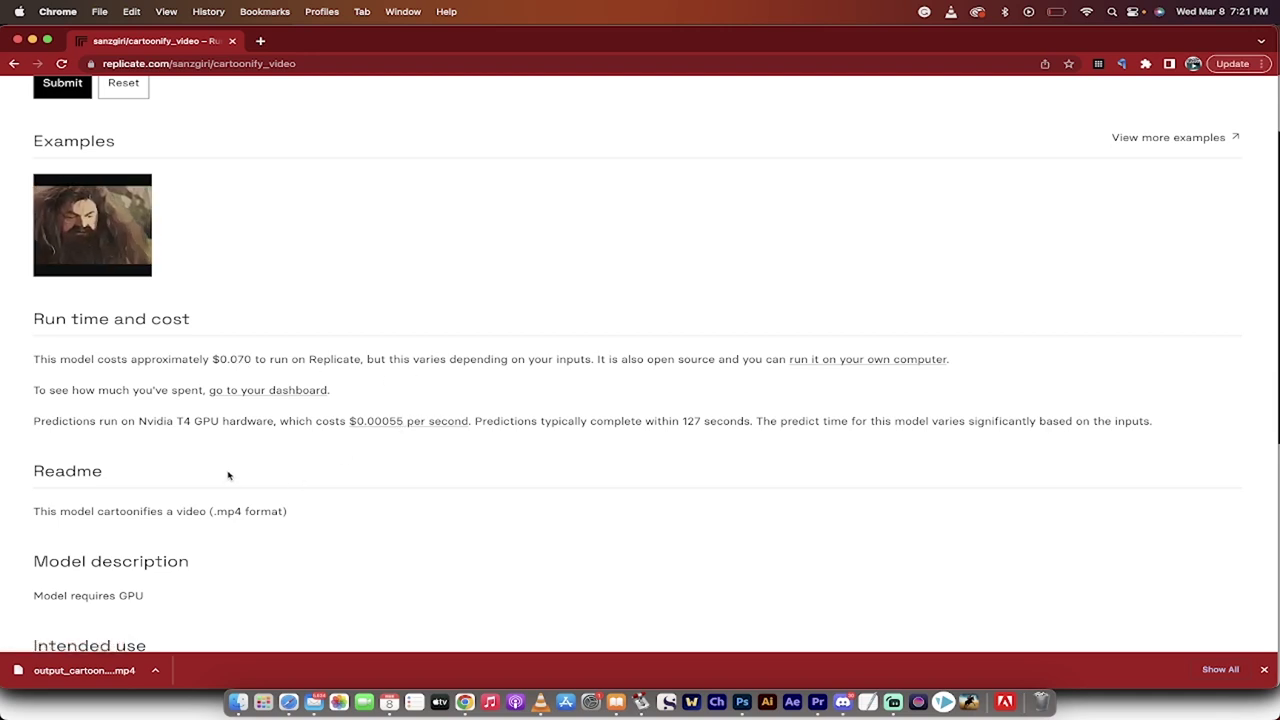
pyautogui.scroll(-5, 228, 476)
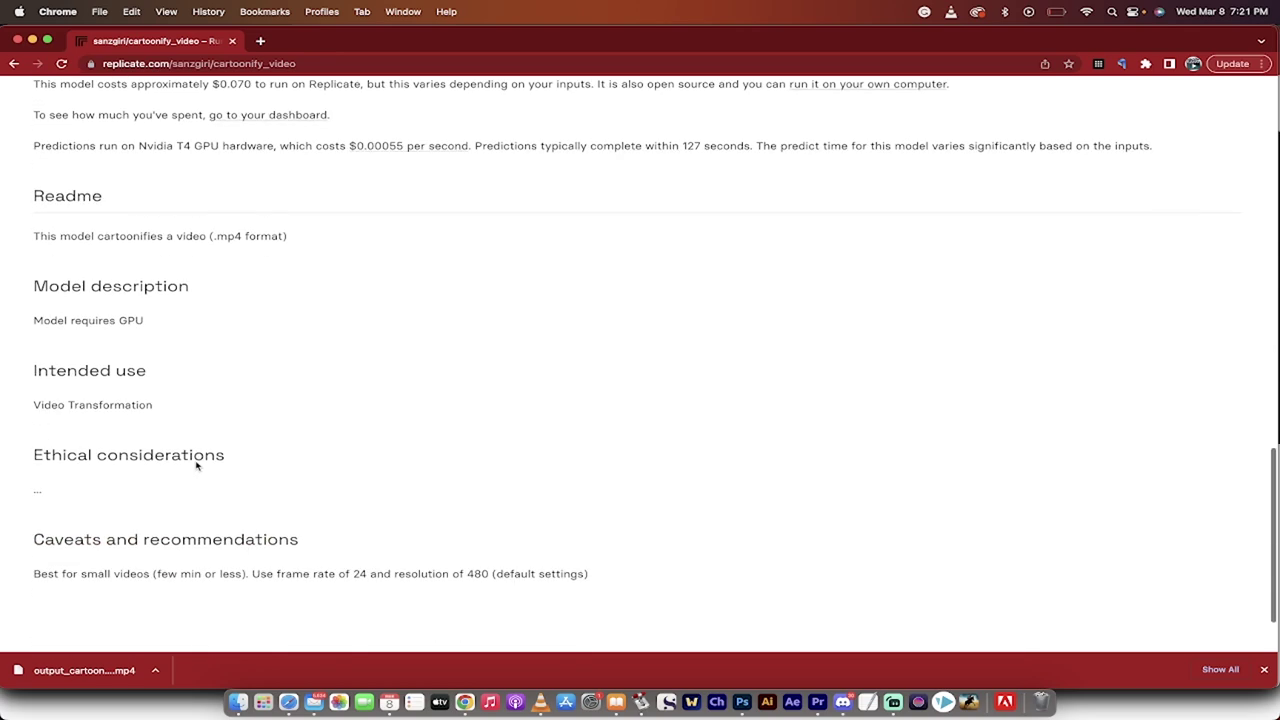
pyautogui.scroll(10, 196, 465)
pyautogui.scroll(-1, 196, 465)
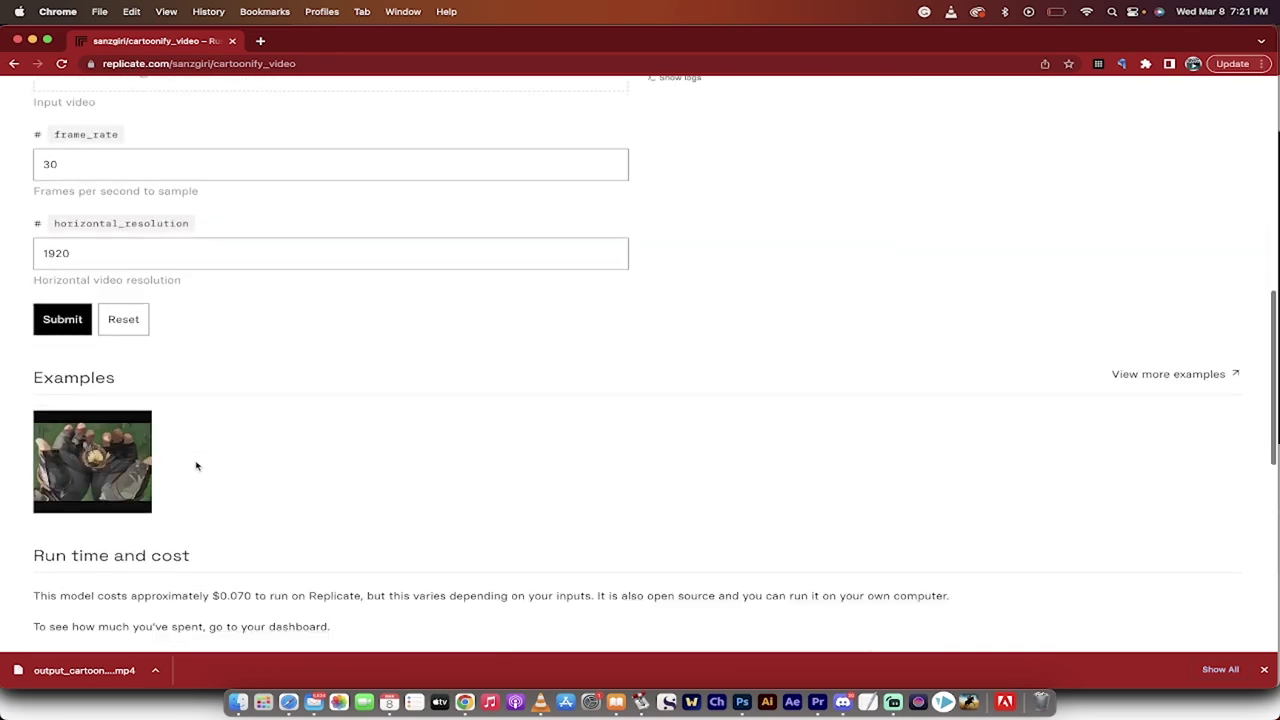
pyautogui.scroll(-2, 196, 465)
pyautogui.scroll(-3, 100, 503)
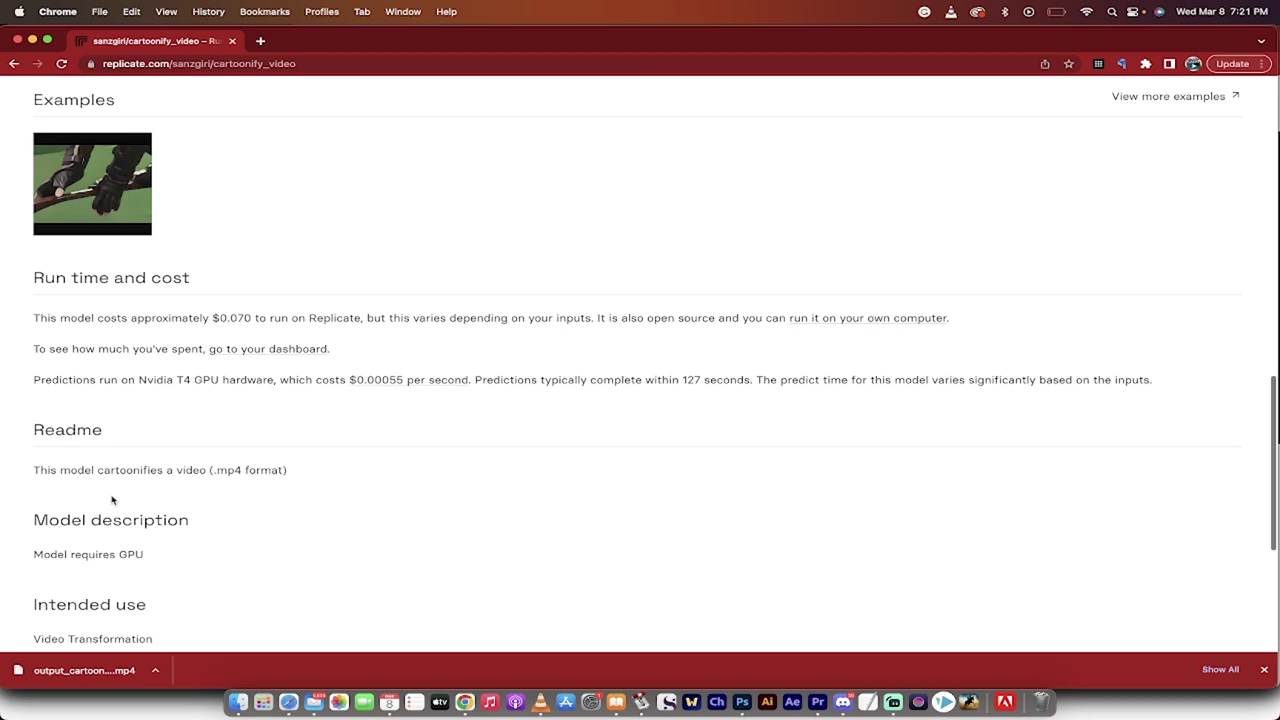
pyautogui.scroll(-1, 112, 500)
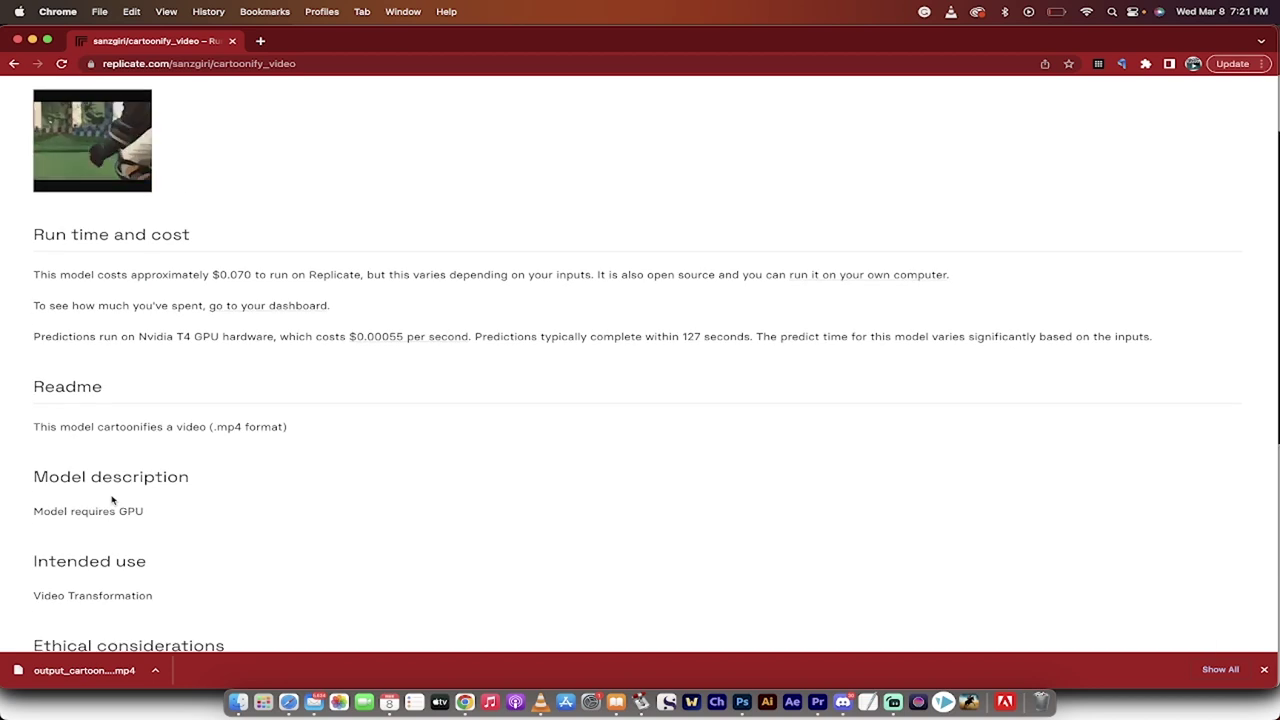
pyautogui.scroll(-1, 112, 500)
pyautogui.scroll(4, 112, 500)
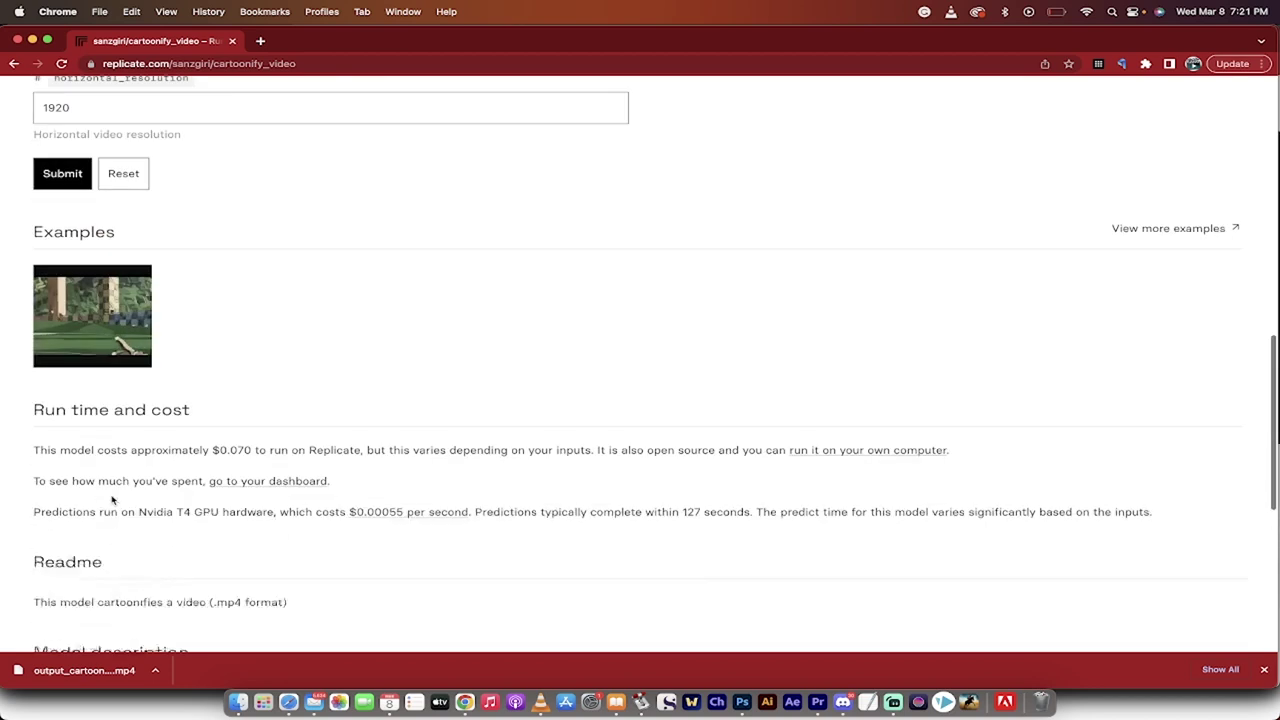
pyautogui.scroll(4, 276, 398)
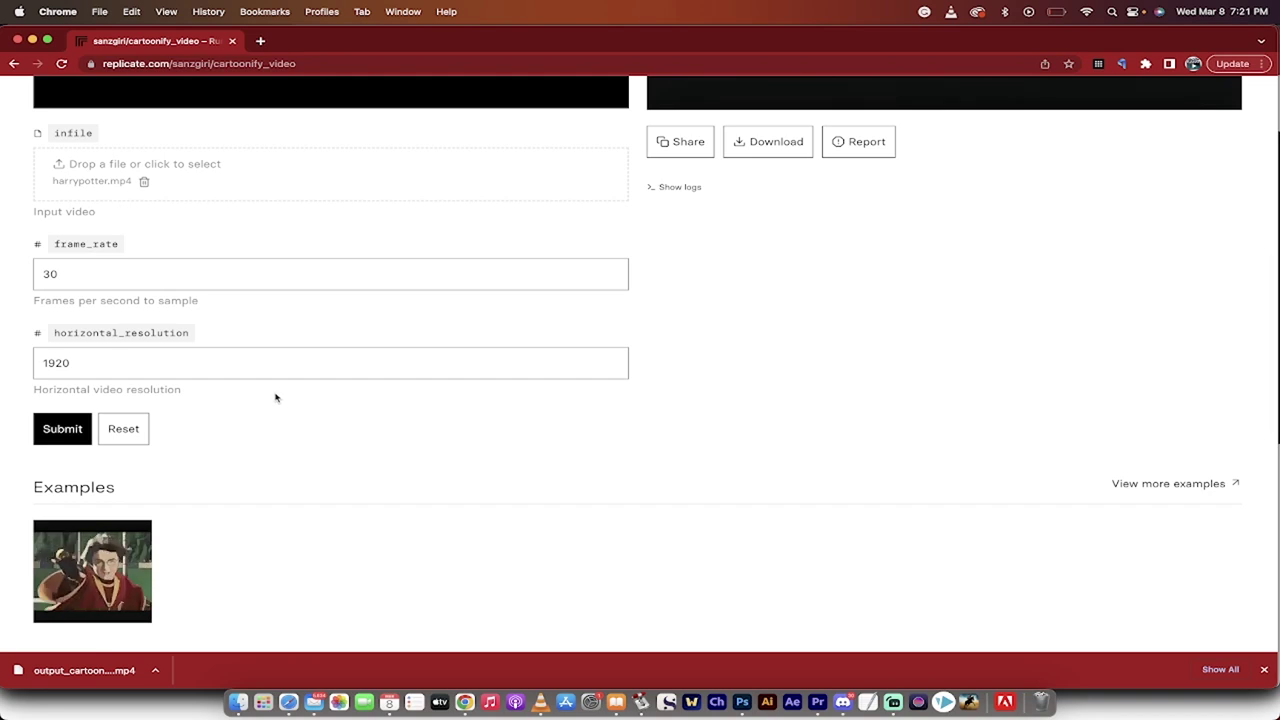
# Step: Submit the cartoonify job on harrypotter.mp4 and review the 0:22 output, pausing at 0:03
pyautogui.click(63, 437)
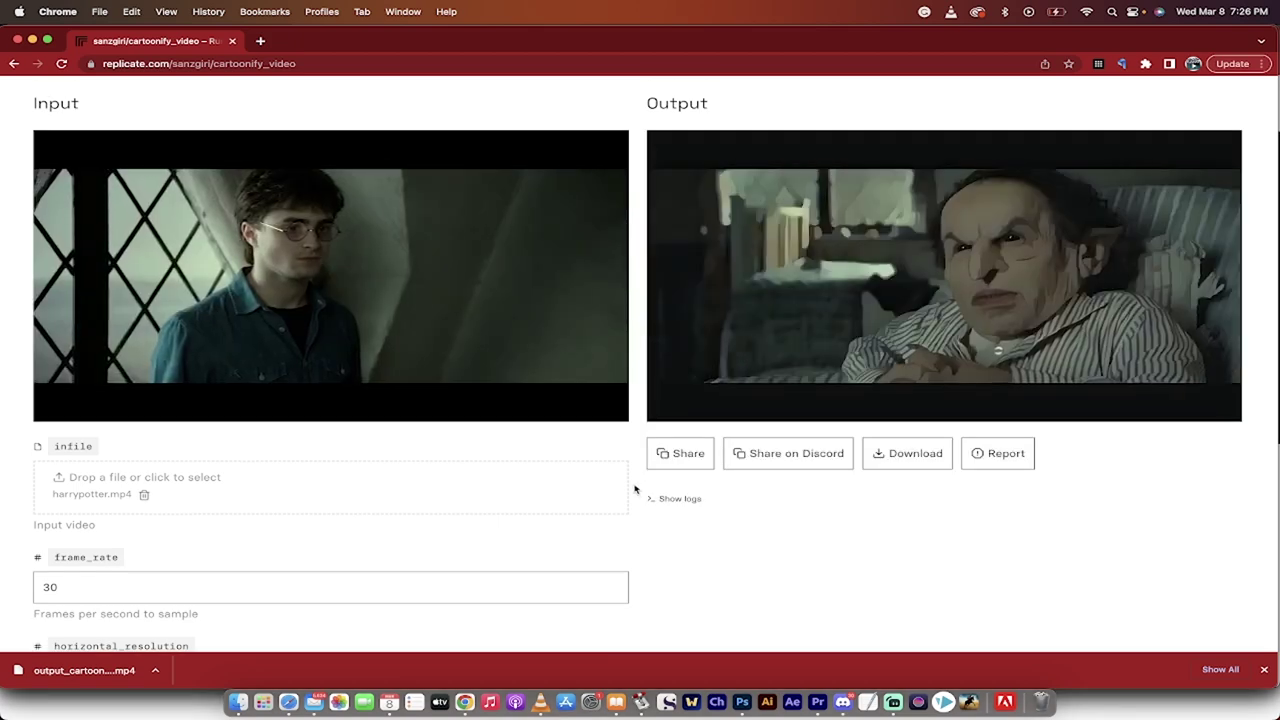
pyautogui.moveTo(395, 208)
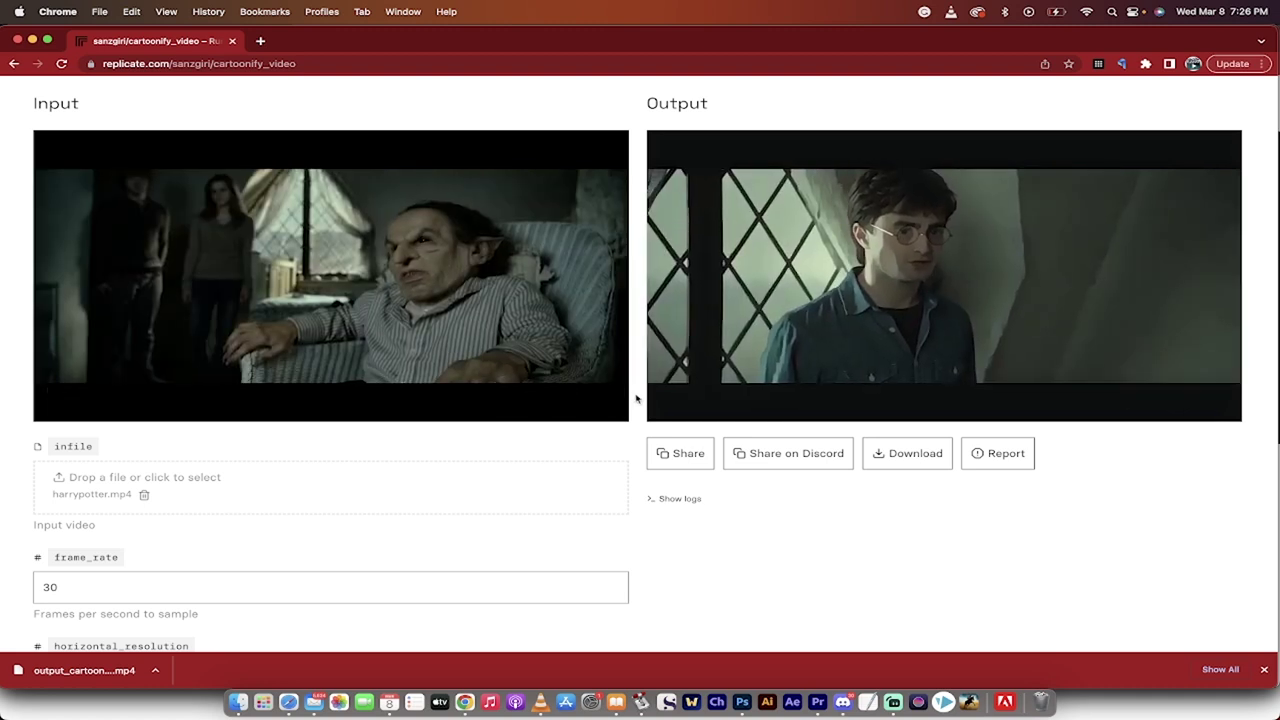
pyautogui.moveTo(803, 354)
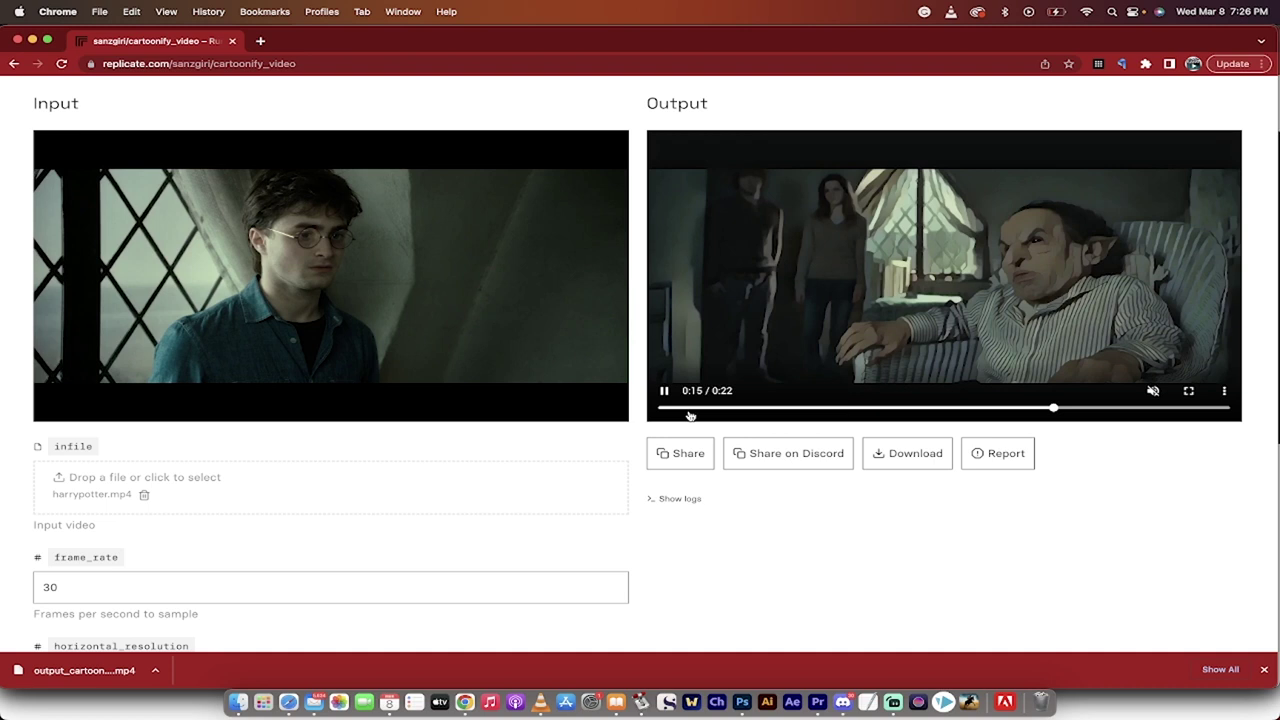
pyautogui.click(690, 410)
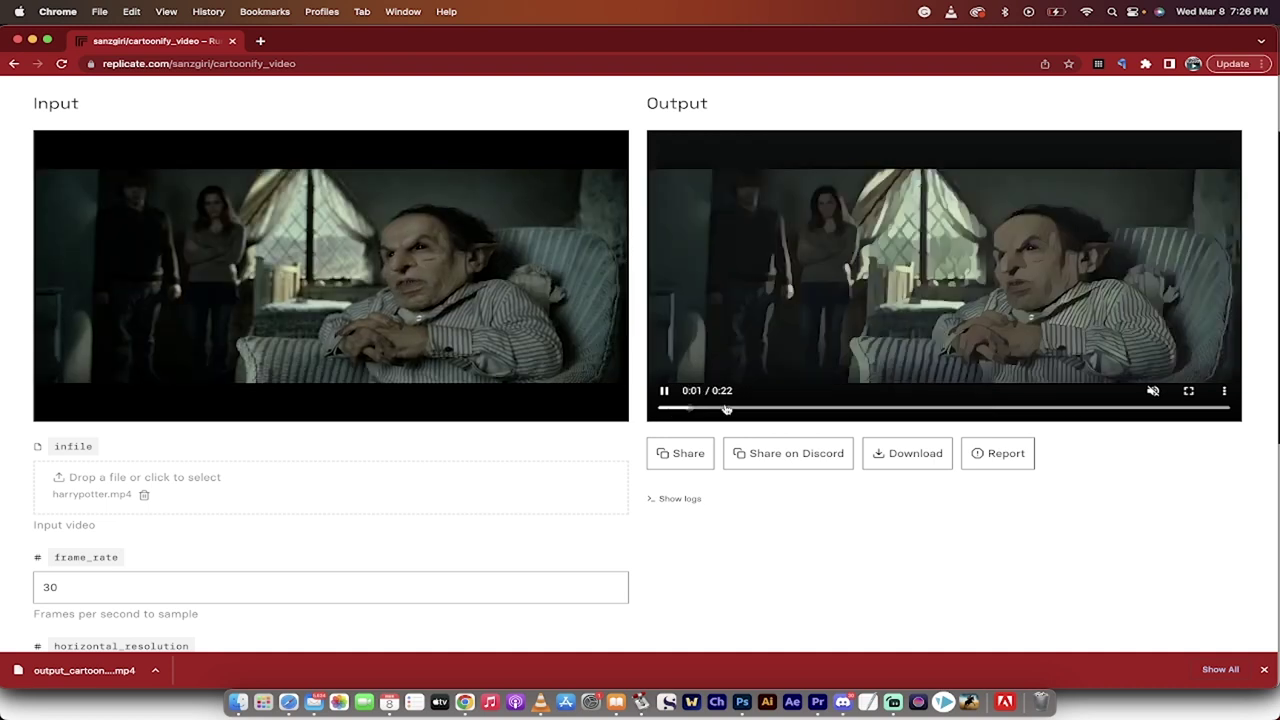
pyautogui.click(664, 393)
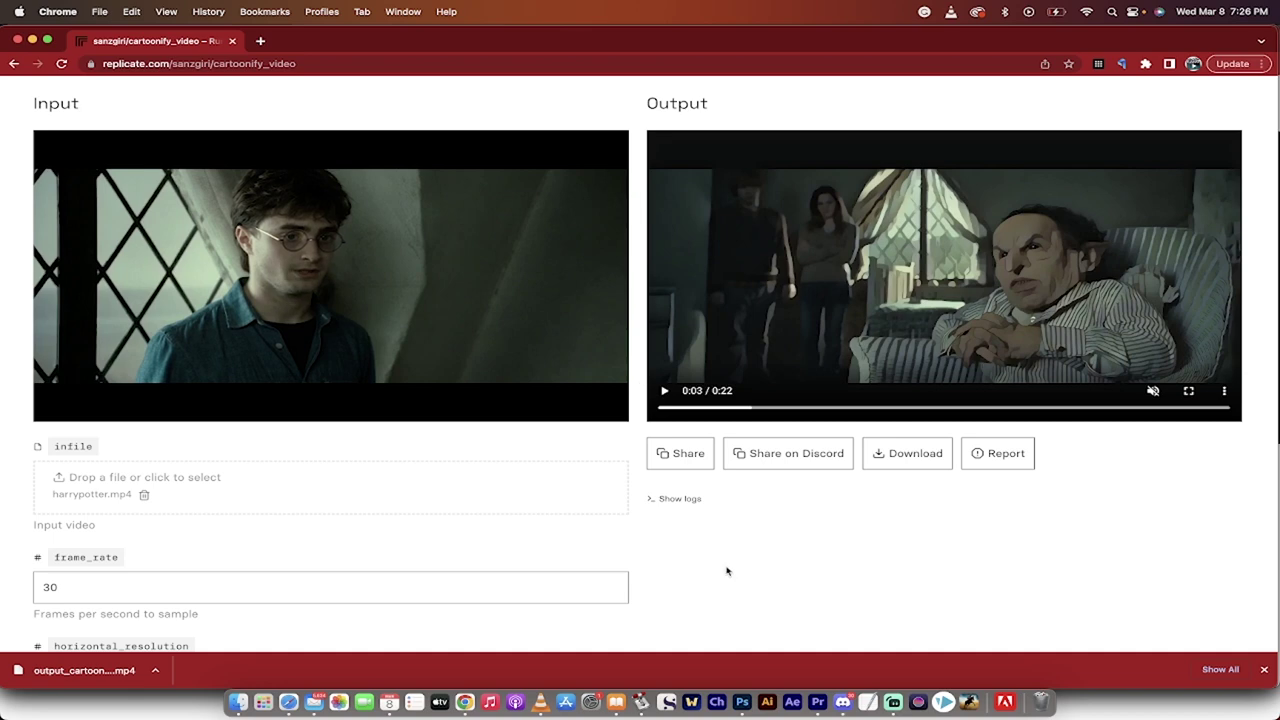
# Step: Download the cartoonified video and show output_cartoon (4).mp4 in Finder's Downloads
pyautogui.click(885, 461)
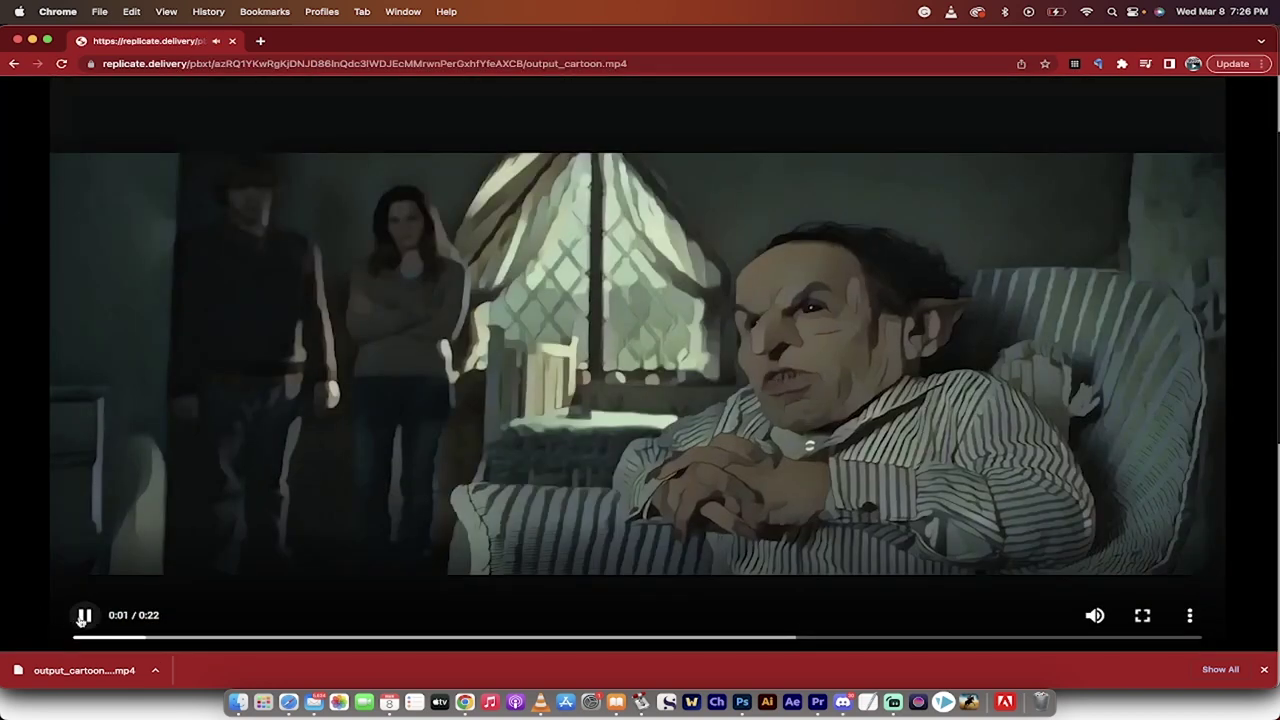
pyautogui.click(83, 616)
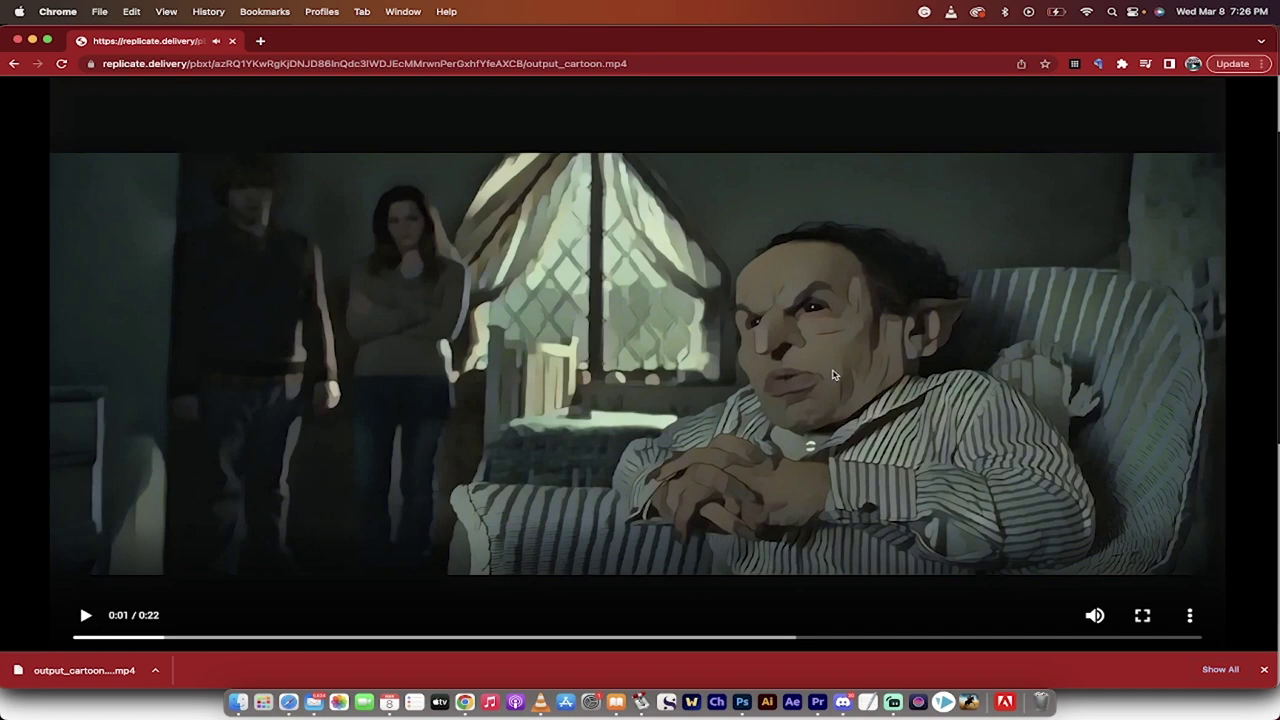
pyautogui.click(1191, 617)
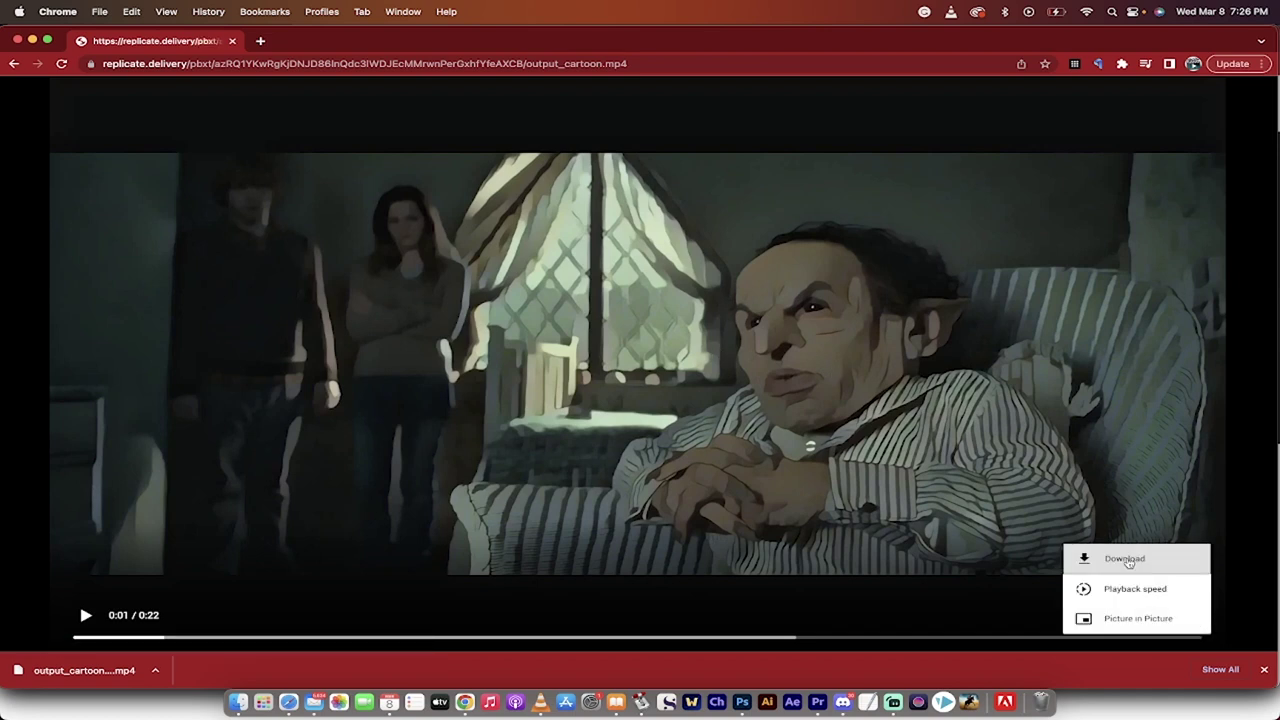
pyautogui.click(1127, 561)
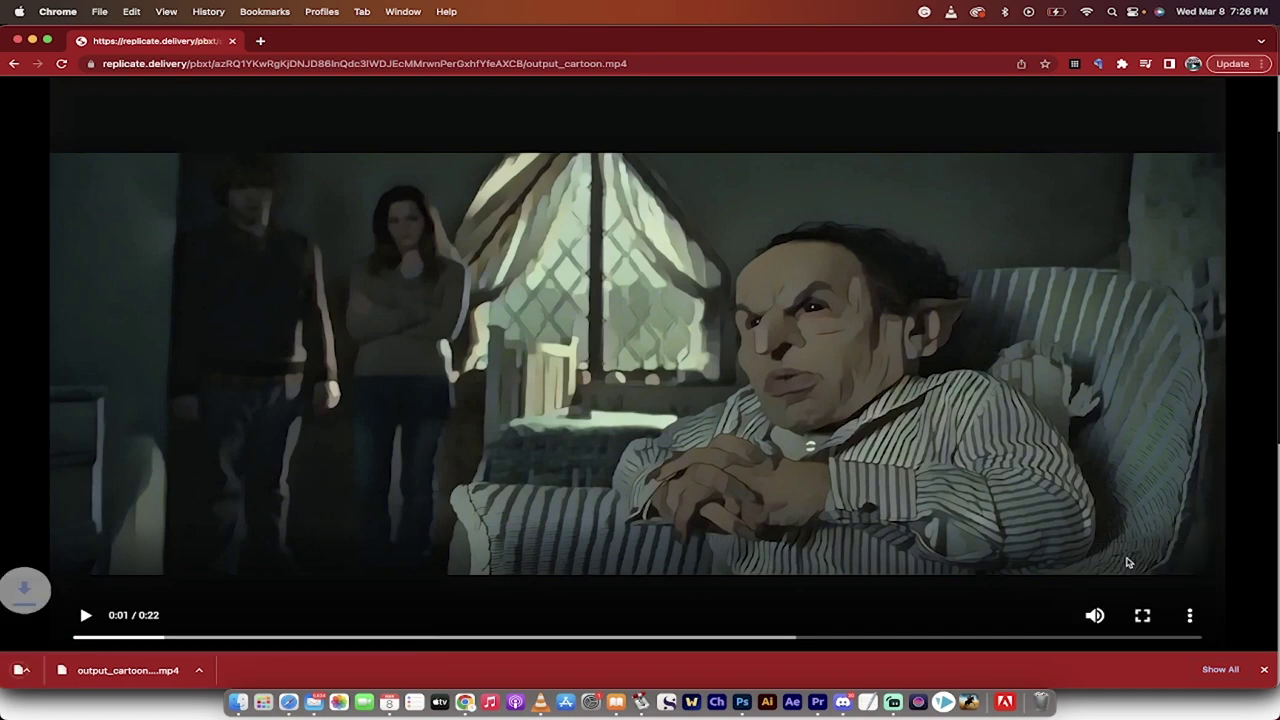
pyautogui.click(158, 672)
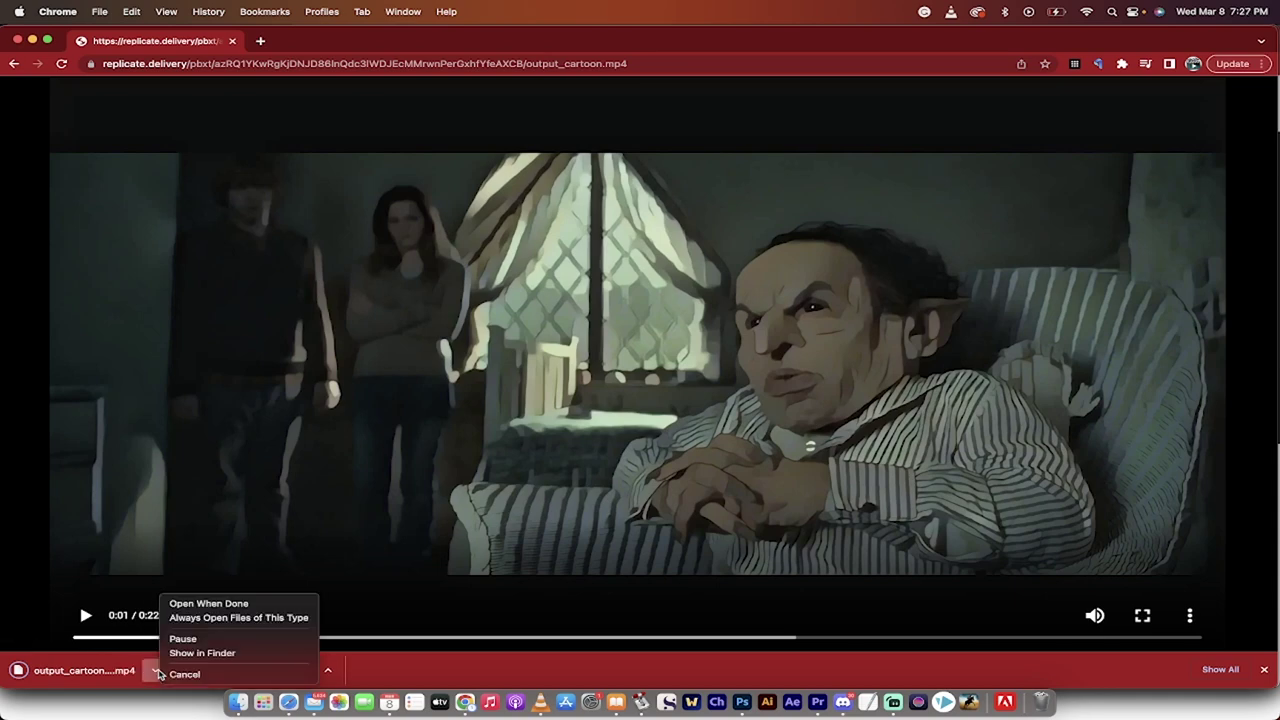
pyautogui.click(190, 655)
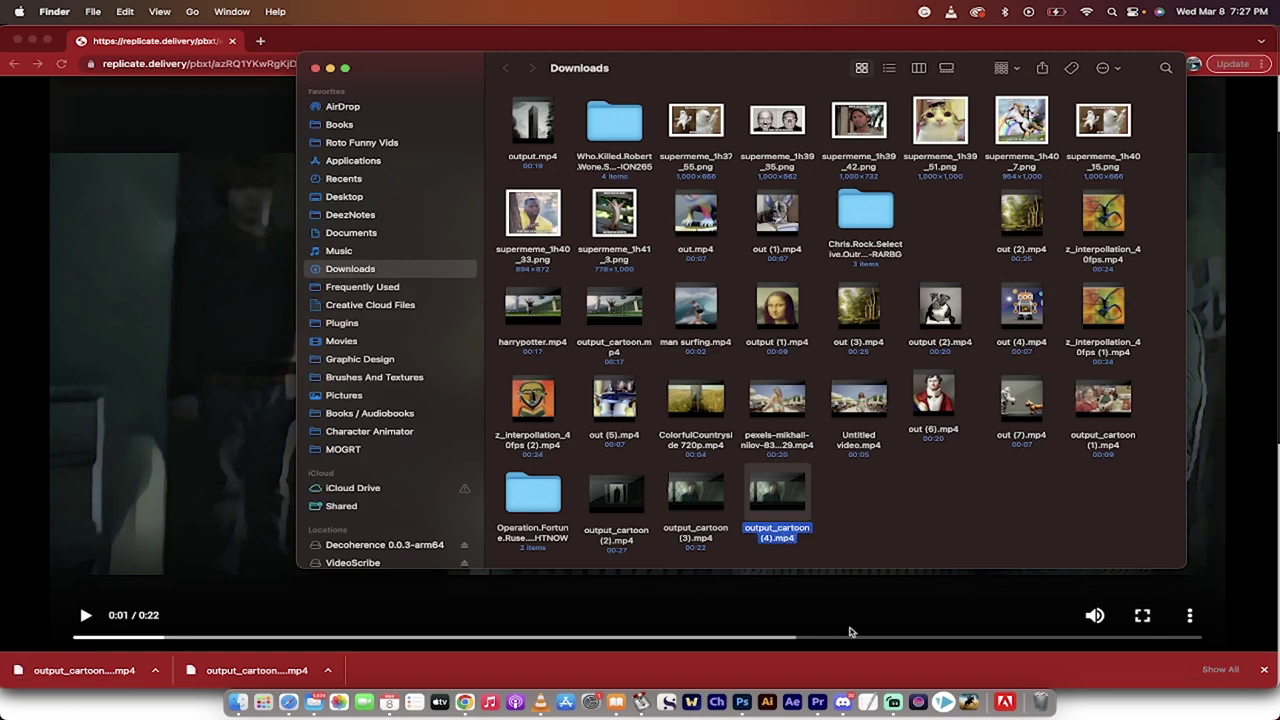
# Step: In Premiere Pro's enlarged Project panel, select the old output_cartoon (3).mp4 clip
pyautogui.click(818, 703)
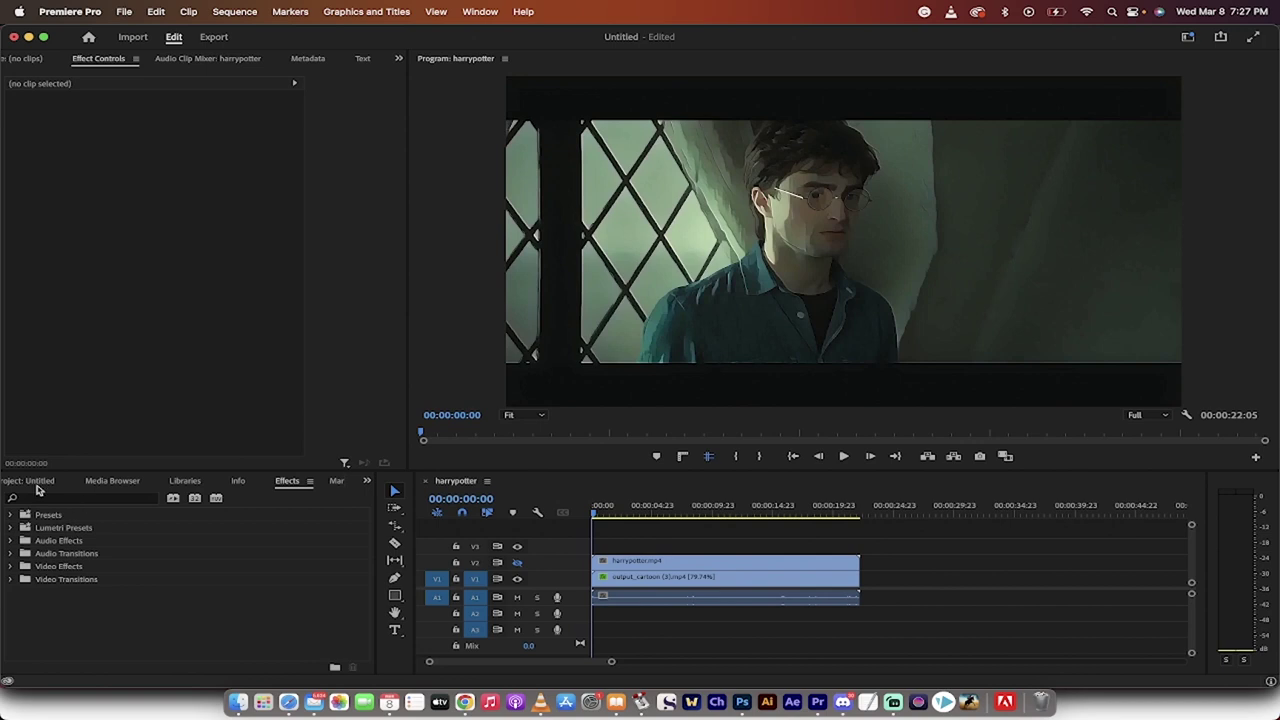
pyautogui.click(38, 482)
pyautogui.click(287, 614)
pyautogui.scroll(-2, 287, 607)
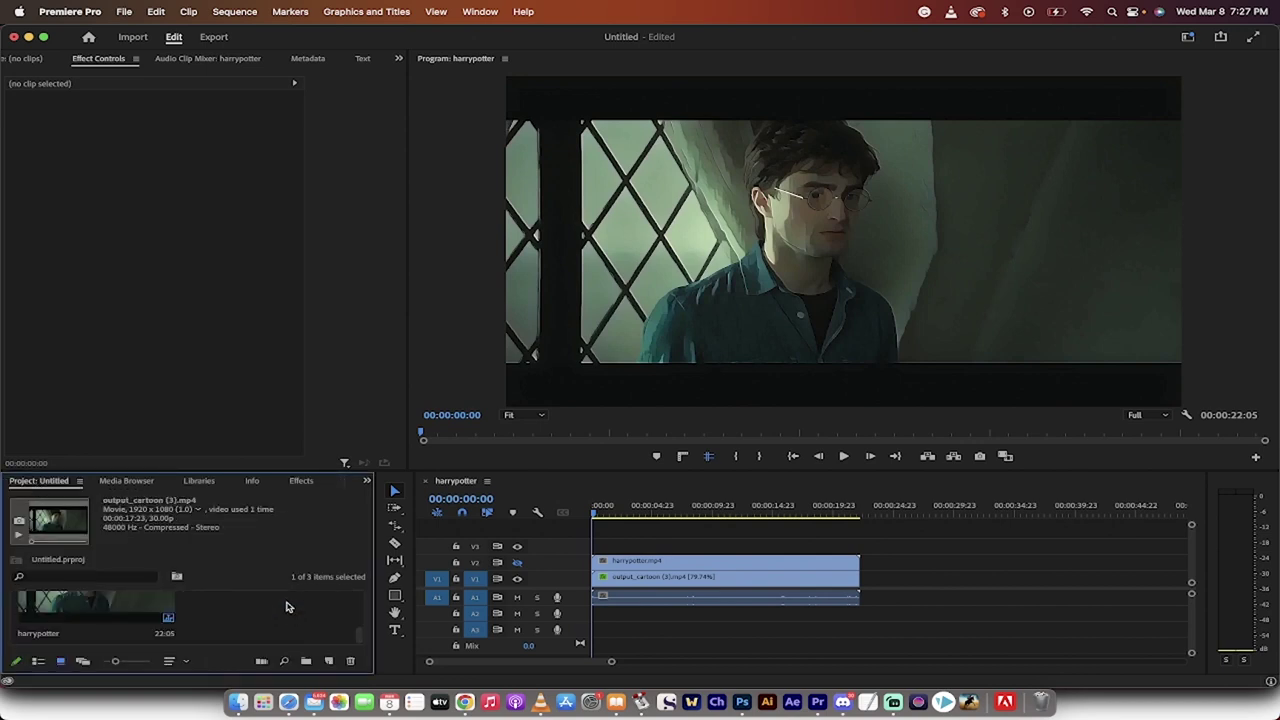
pyautogui.moveTo(290, 471); pyautogui.dragTo(290, 333)
pyautogui.click(271, 590)
pyautogui.scroll(1, 271, 590)
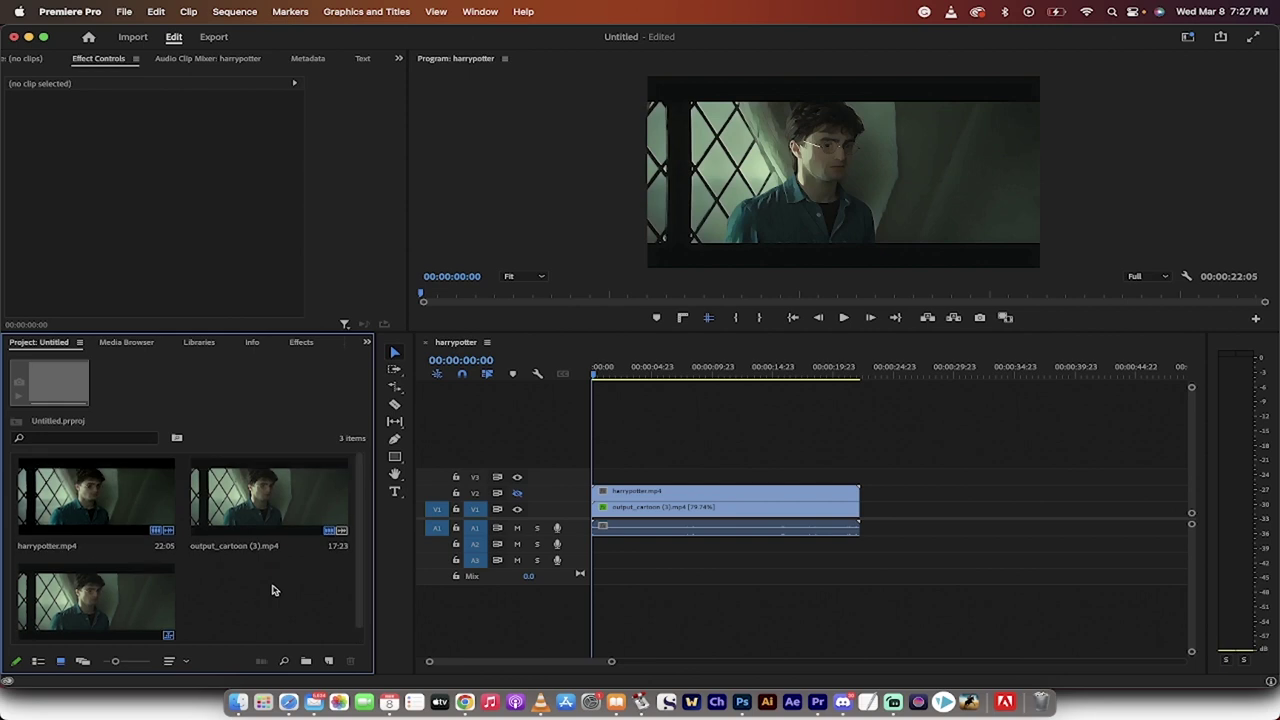
pyautogui.click(252, 515)
# Step: Delete output_cartoon (3).mp4 and the sequence, then import output_cartoon (4).mp4 from Downloads
pyautogui.keyDown('super'); pyautogui.click(106, 611); pyautogui.keyUp('super')
pyautogui.press('Delete')
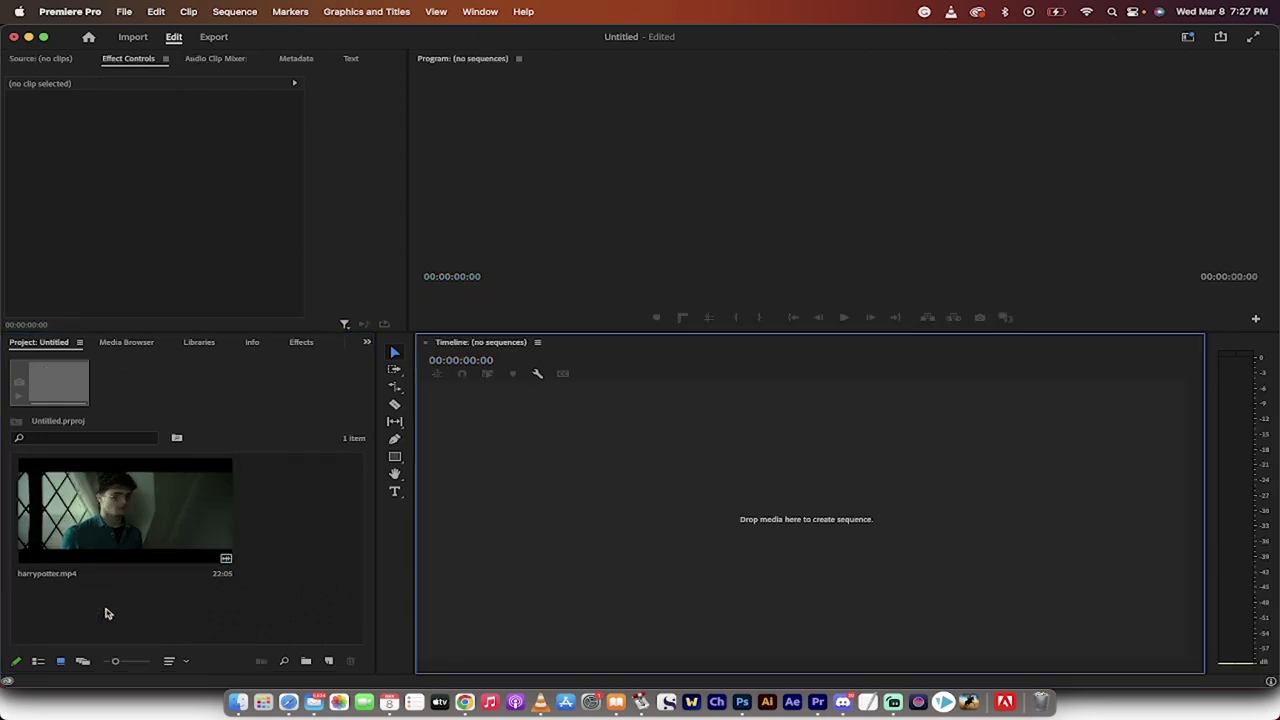
pyautogui.click(147, 513)
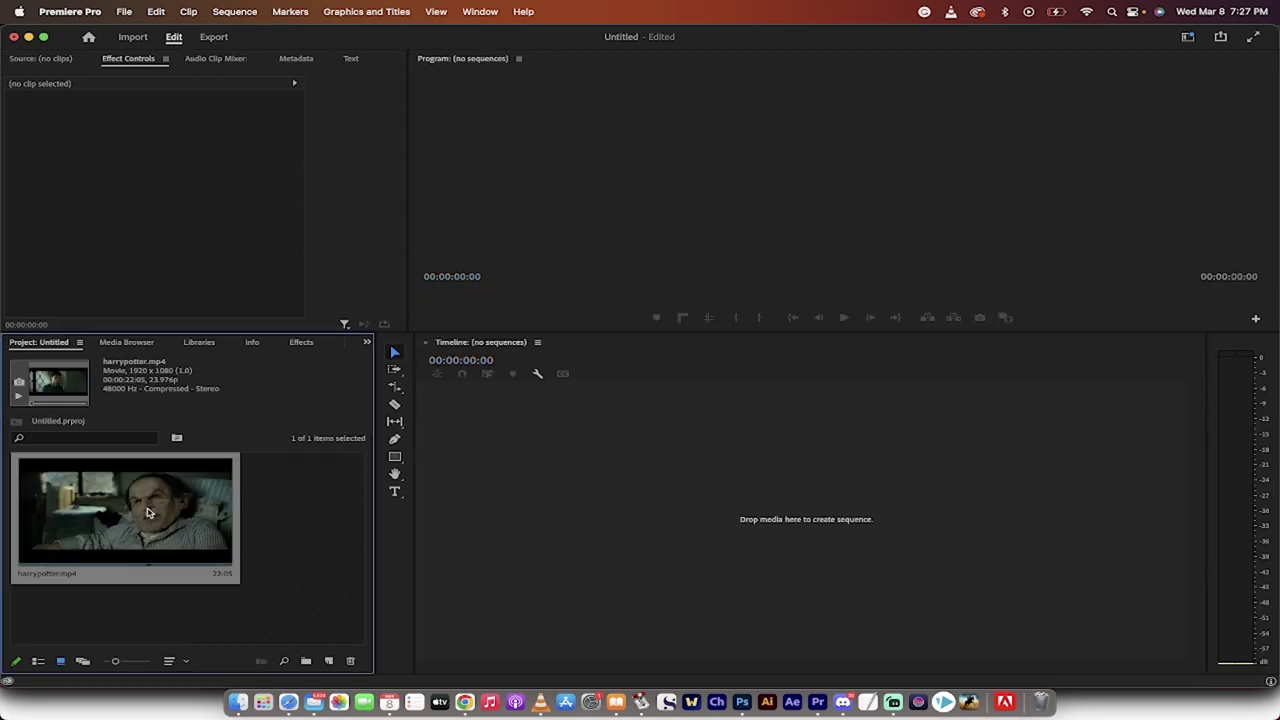
pyautogui.click(238, 702)
pyautogui.moveTo(778, 530); pyautogui.dragTo(280, 606)
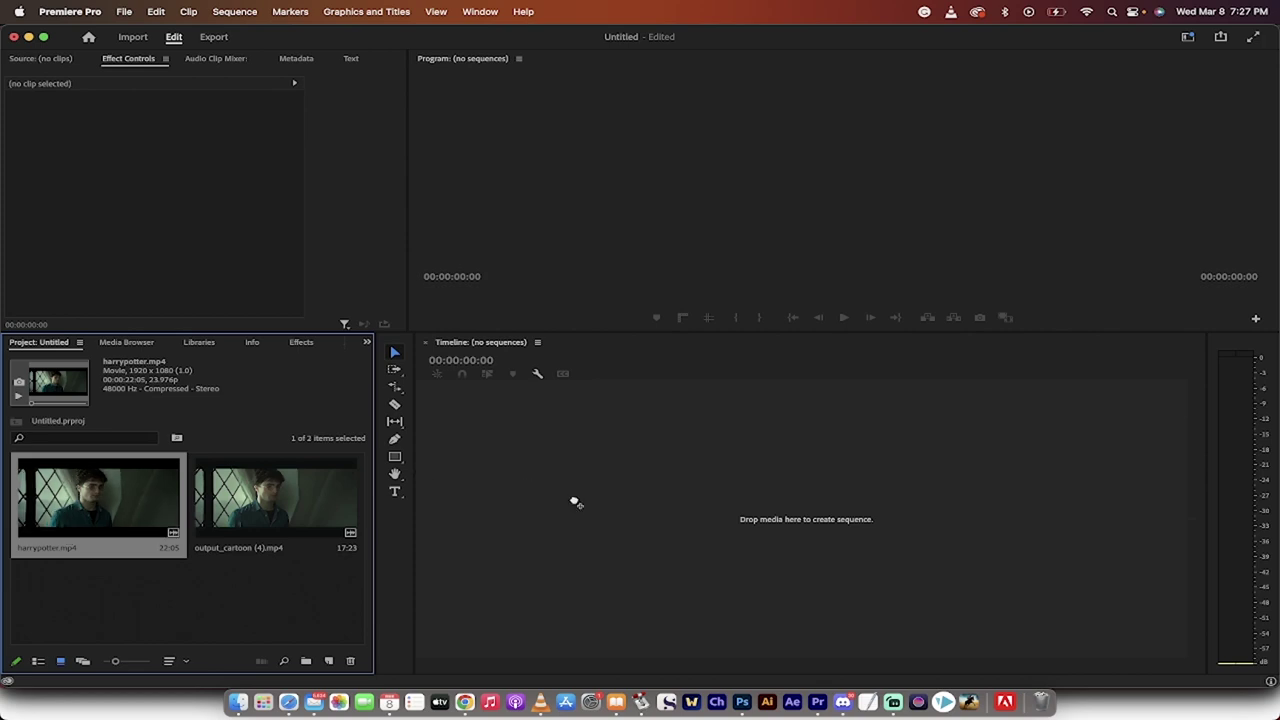
# Step: Build a sequence from harrypotter.mp4, set the playhead to 00:00:20:15, and place output_cartoon (4).mp4 on V1
pyautogui.moveTo(590, 511); pyautogui.dragTo(618, 496)
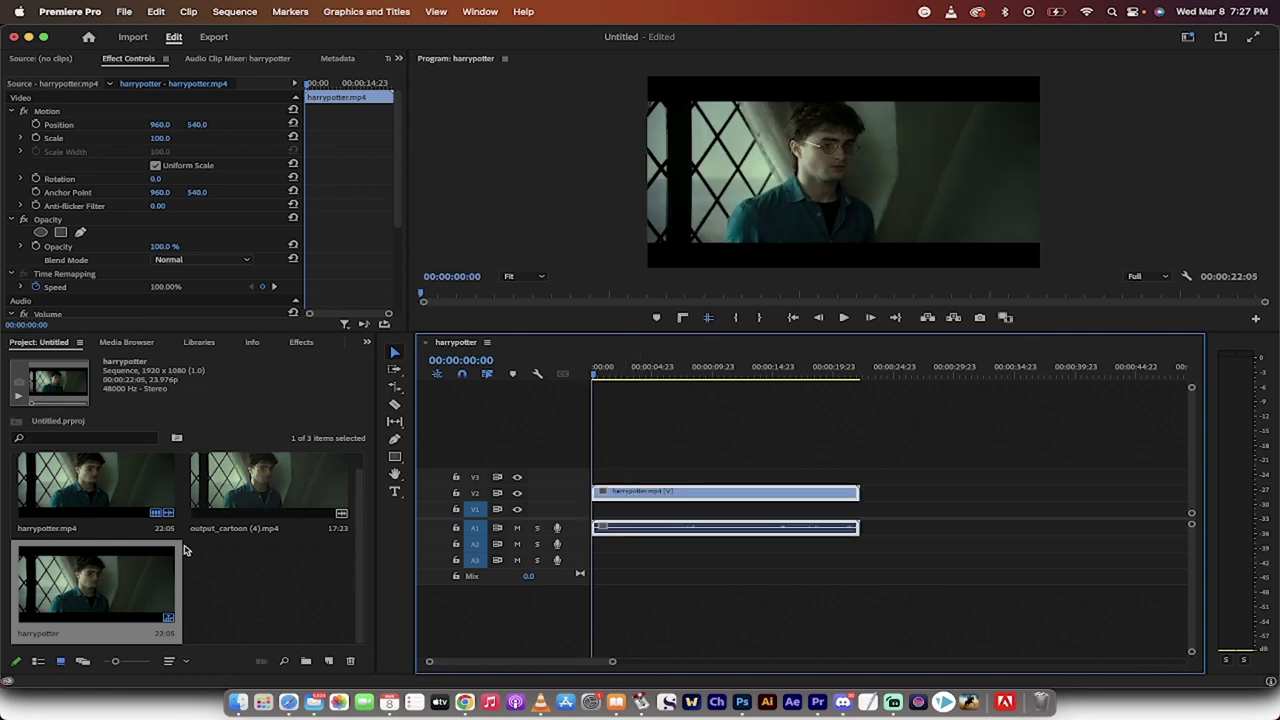
pyautogui.rightClick(864, 366)
pyautogui.click(842, 368)
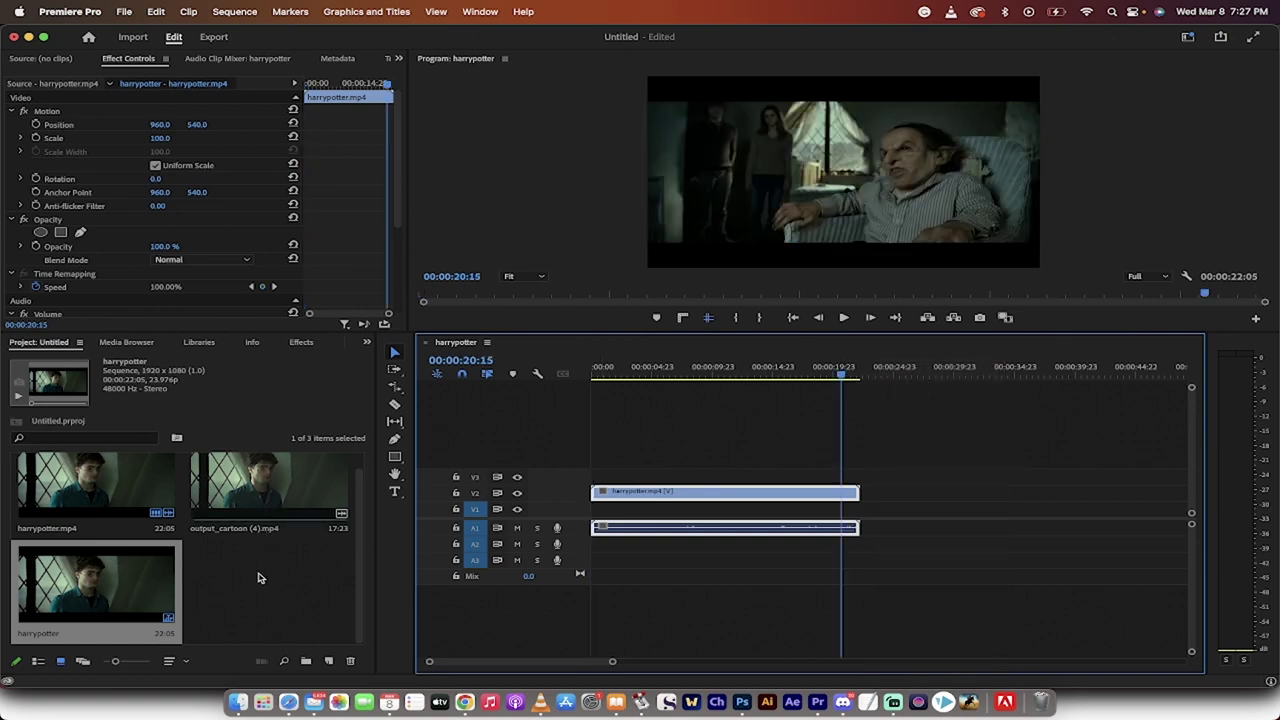
pyautogui.click(268, 528)
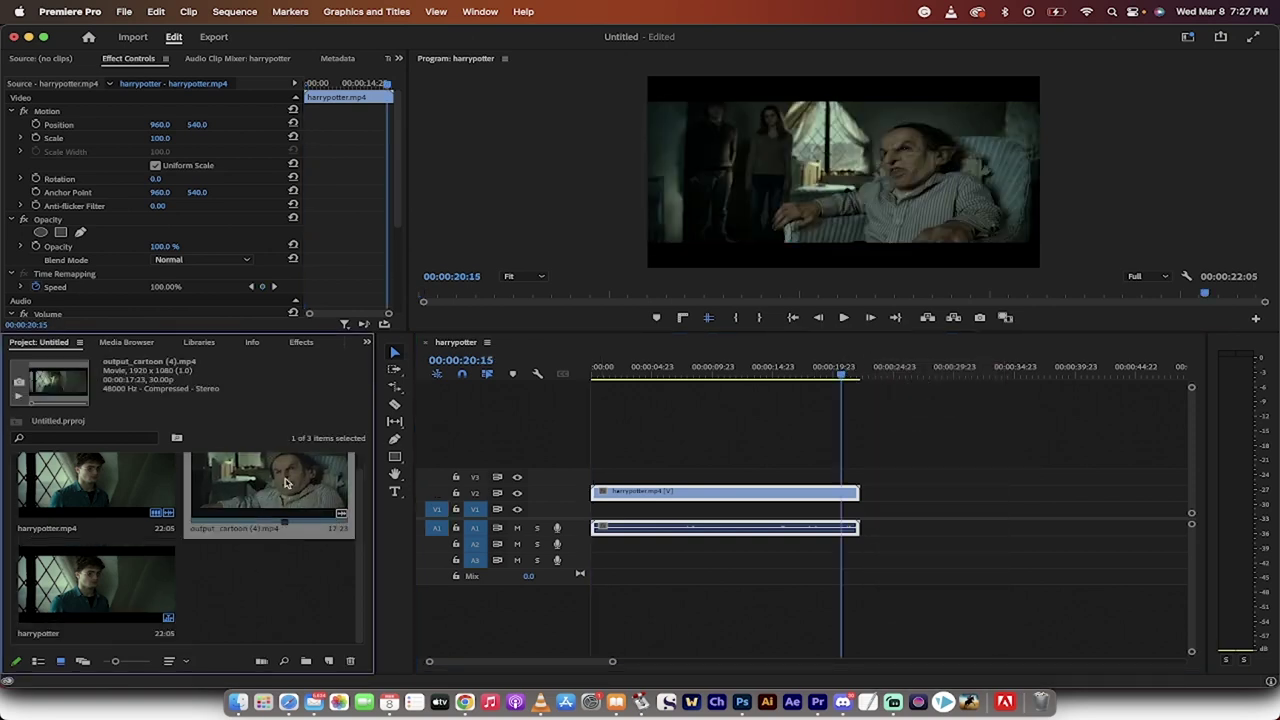
pyautogui.moveTo(263, 483); pyautogui.dragTo(618, 522)
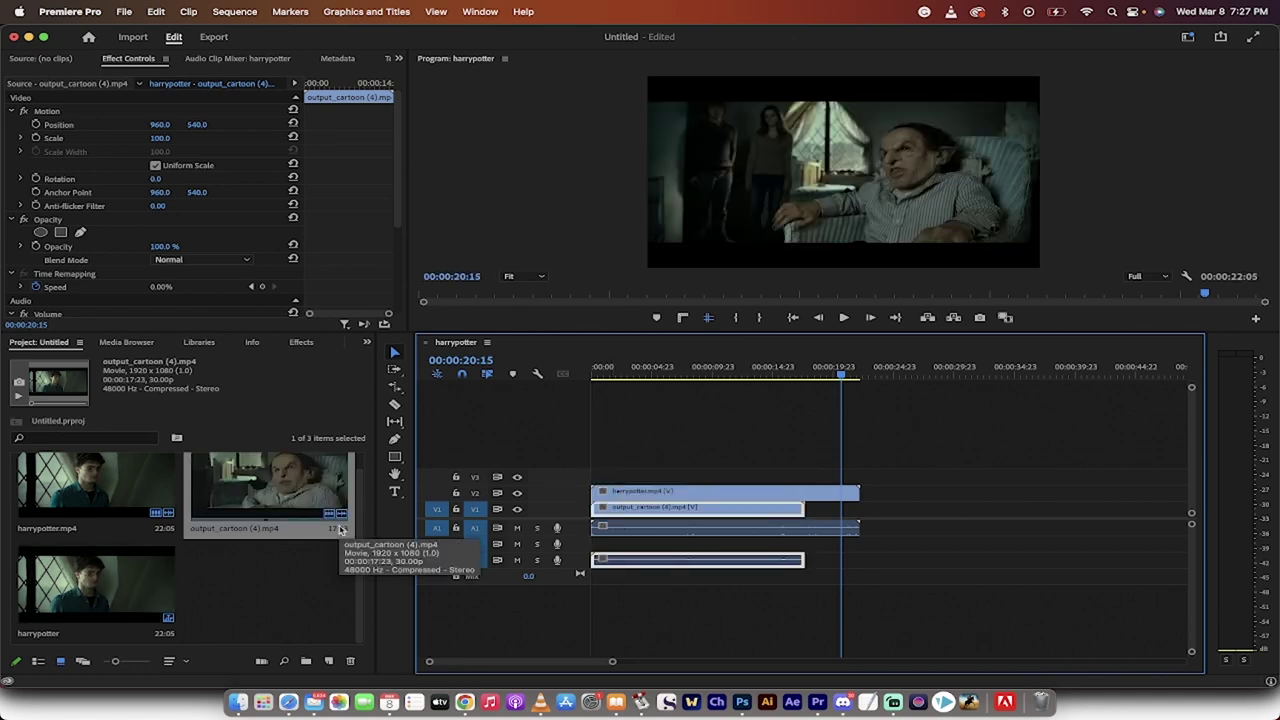
# Step: Rate-stretch output_cartoon (4).mp4 on V1 to 79.74% so it ends with harrypotter.mp4 on V2
pyautogui.click(625, 450)
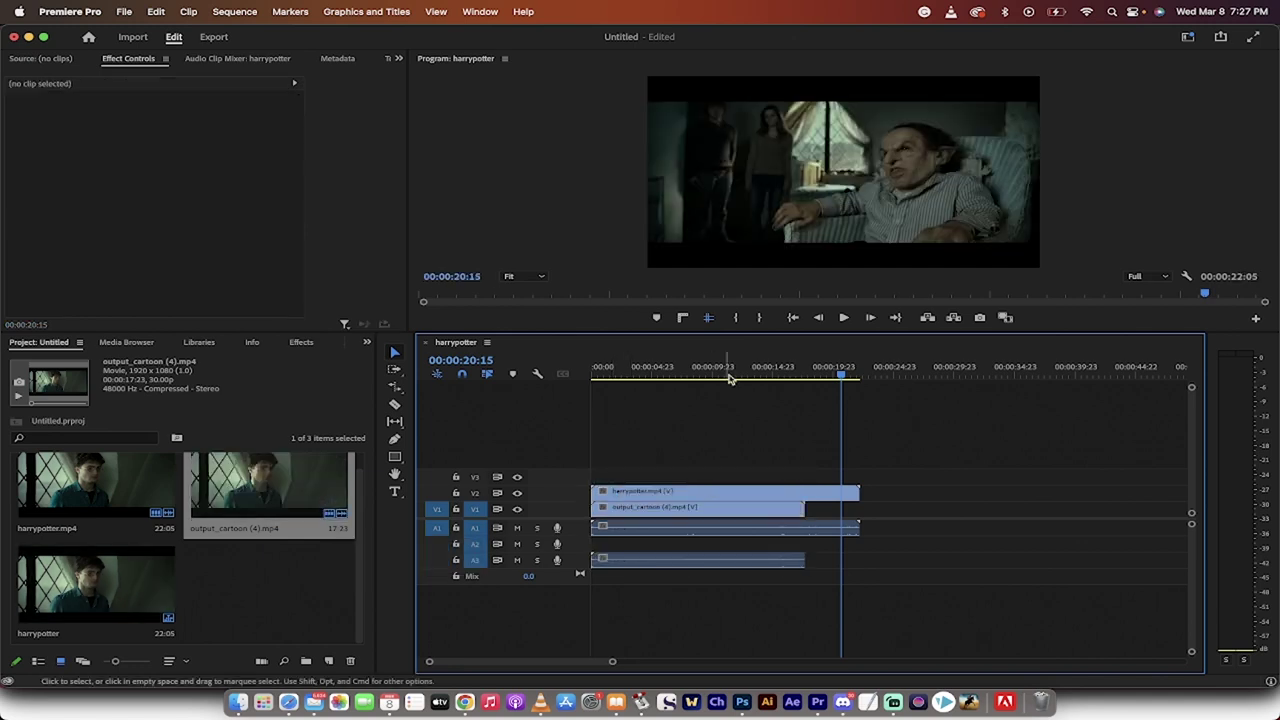
pyautogui.click(737, 512)
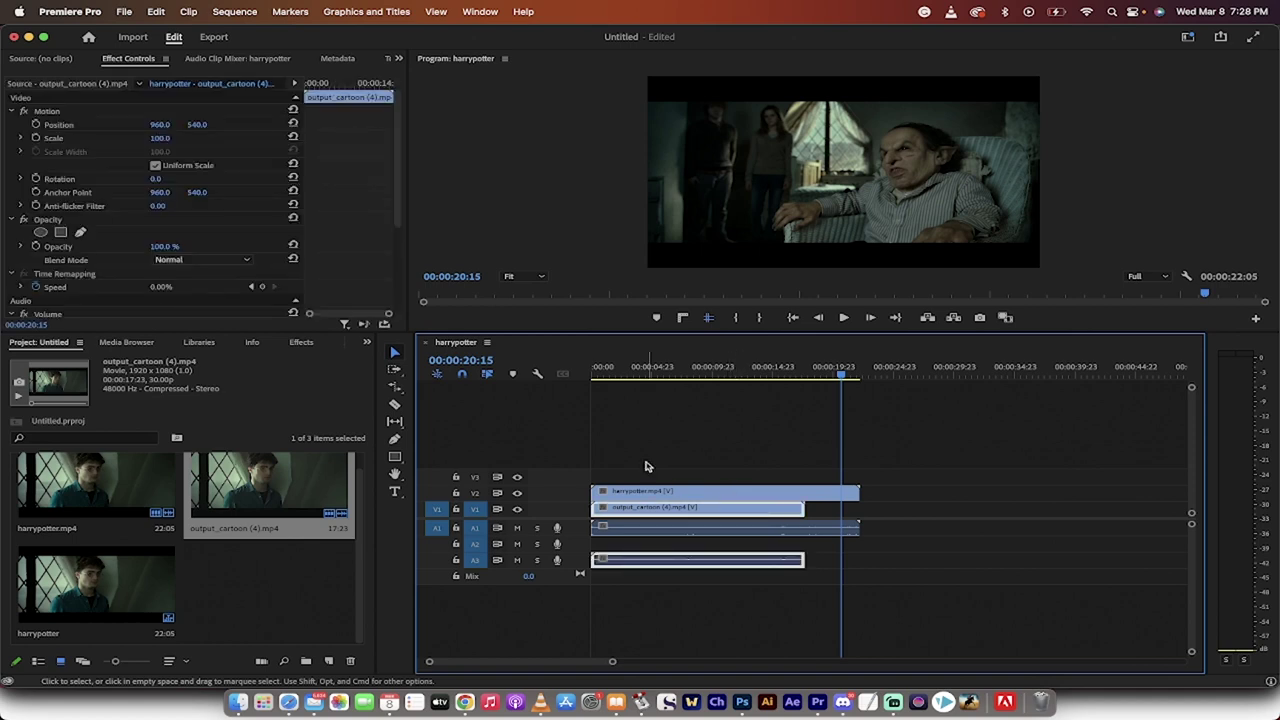
pyautogui.click(394, 388)
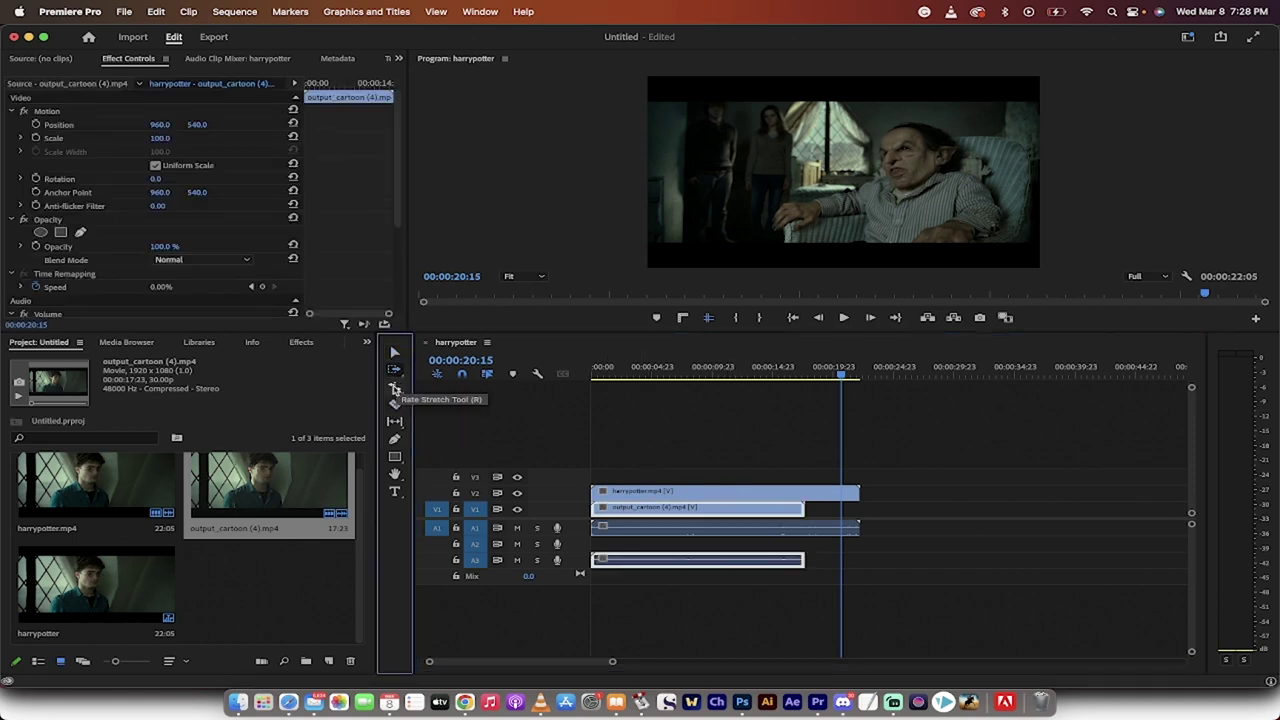
pyautogui.click(394, 388)
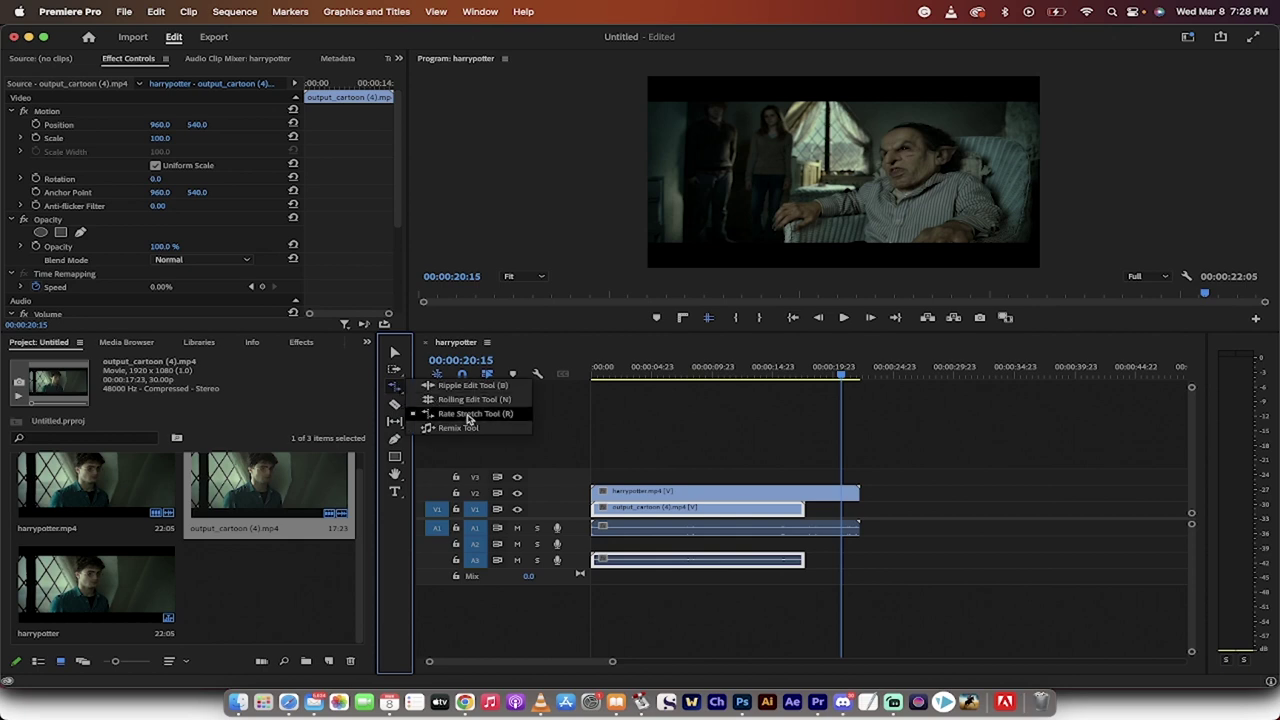
pyautogui.click(466, 418)
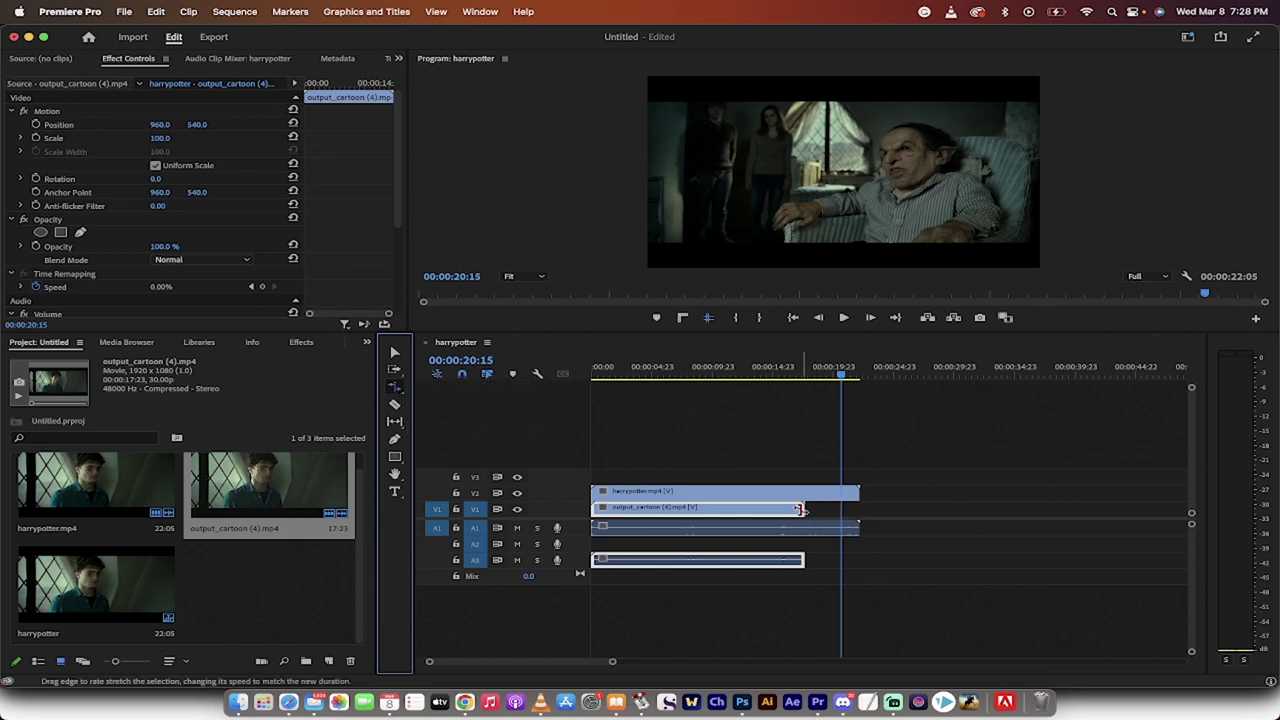
pyautogui.click(800, 510)
pyautogui.moveTo(800, 508); pyautogui.dragTo(857, 507)
pyautogui.click(398, 354)
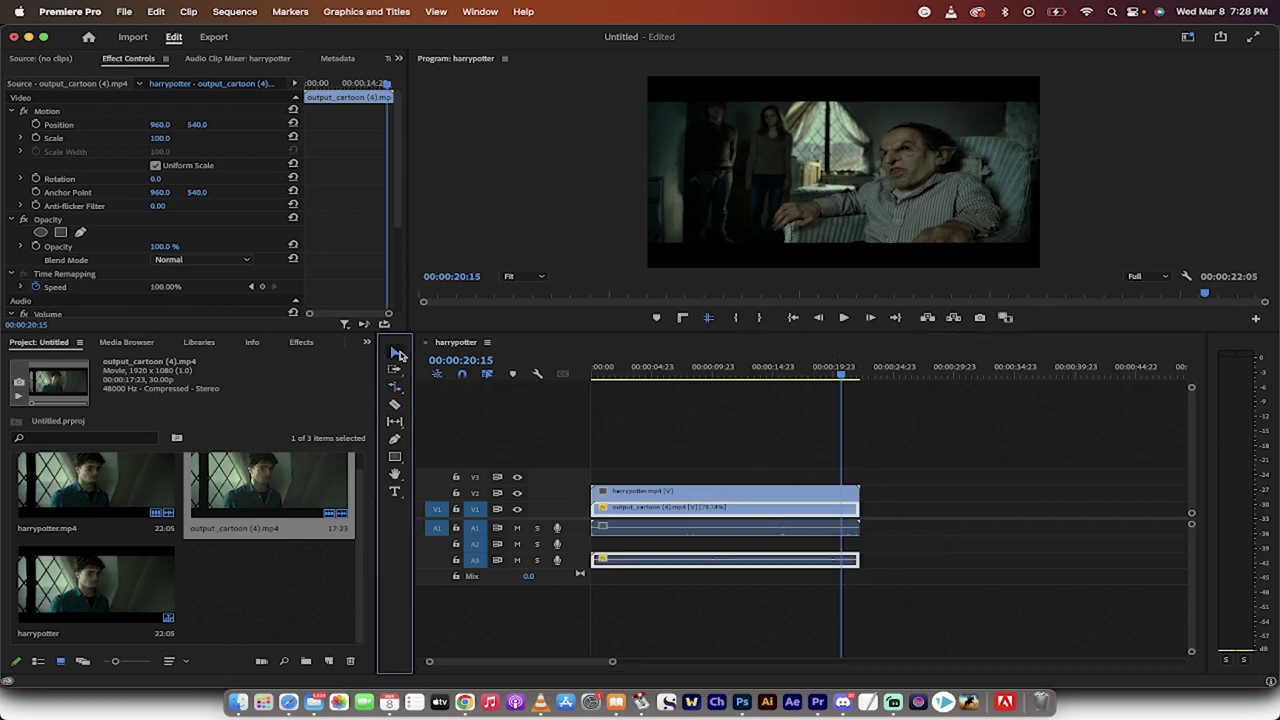
# Step: Play the sequence from the start to preview both clips
pyautogui.click(653, 372)
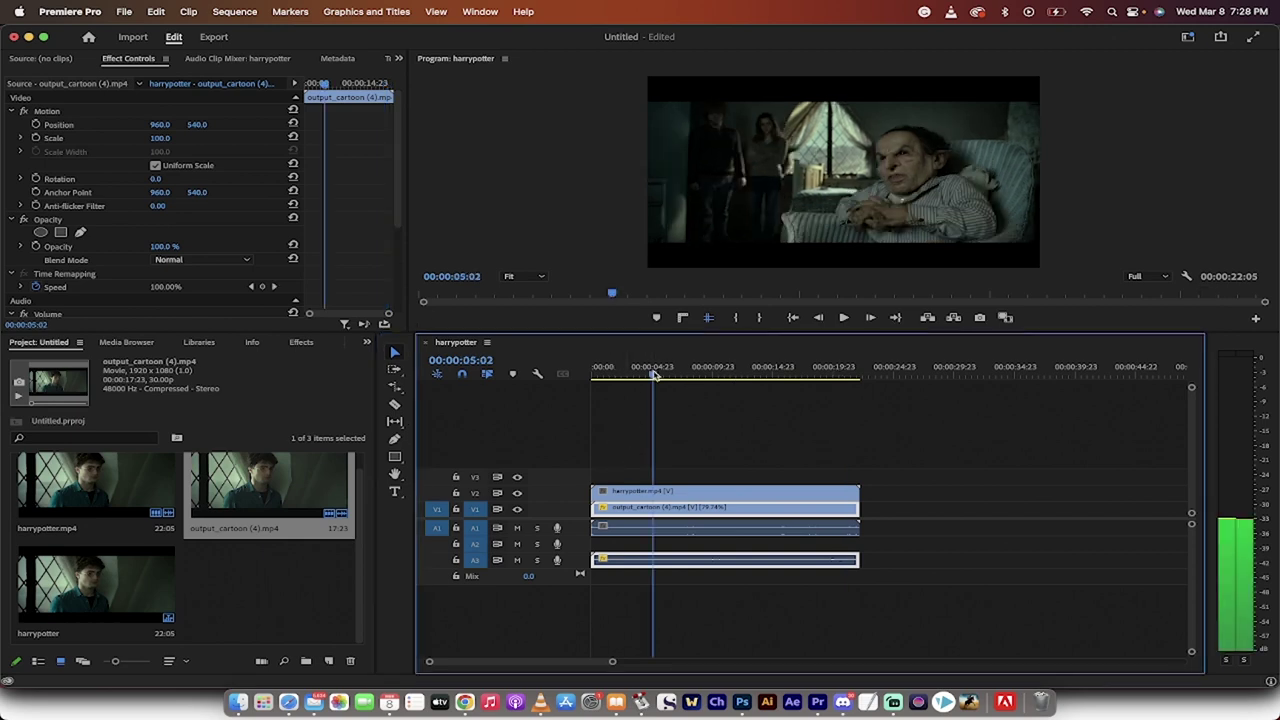
pyautogui.press('Home')
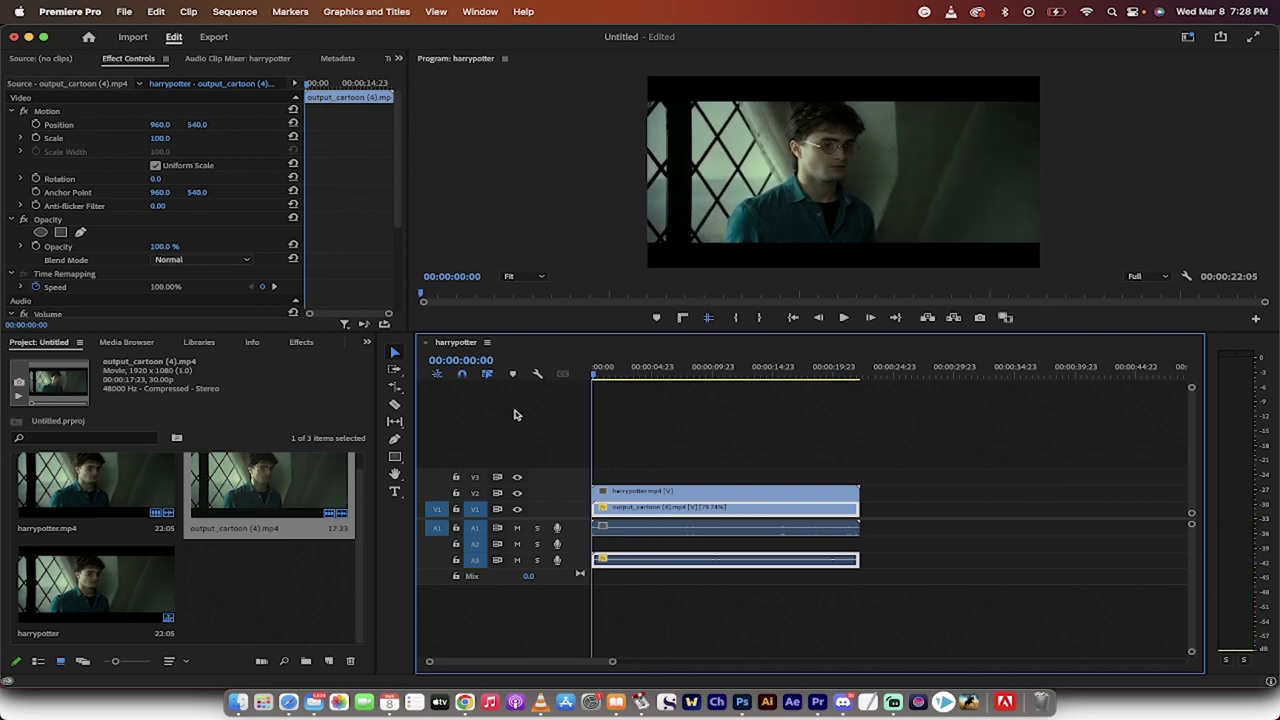
pyautogui.press('space')
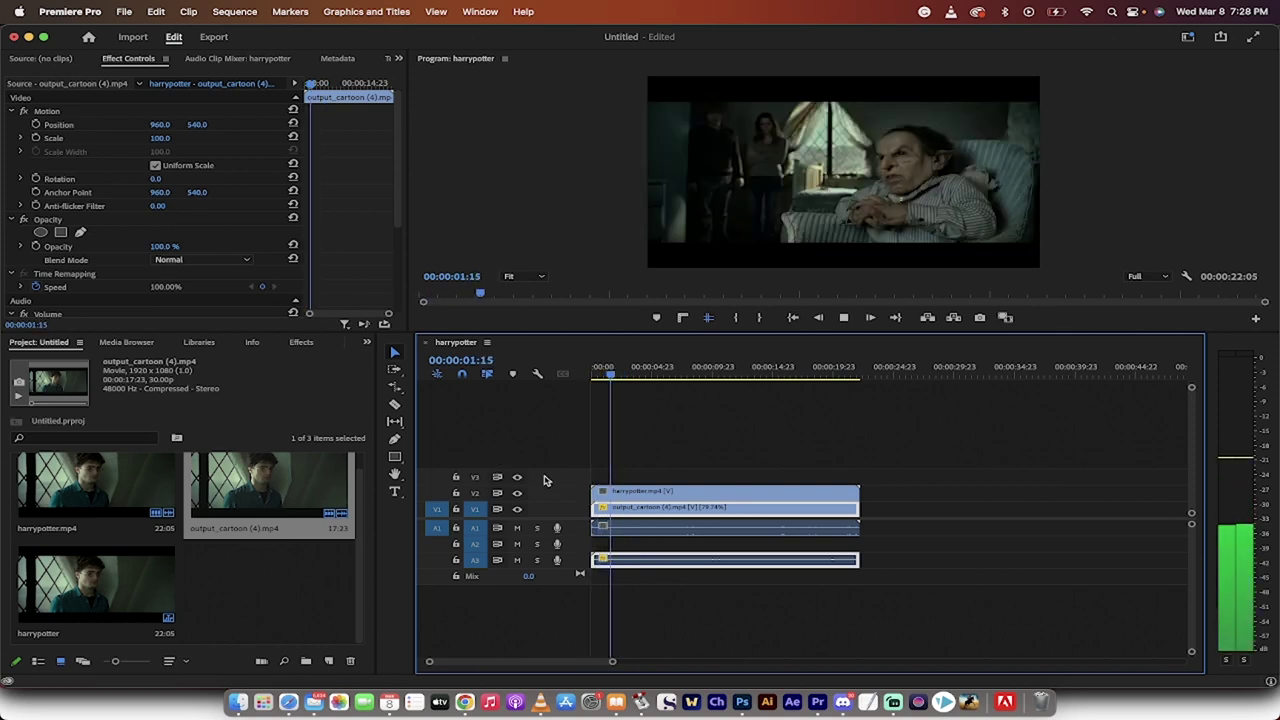
pyautogui.press('space')
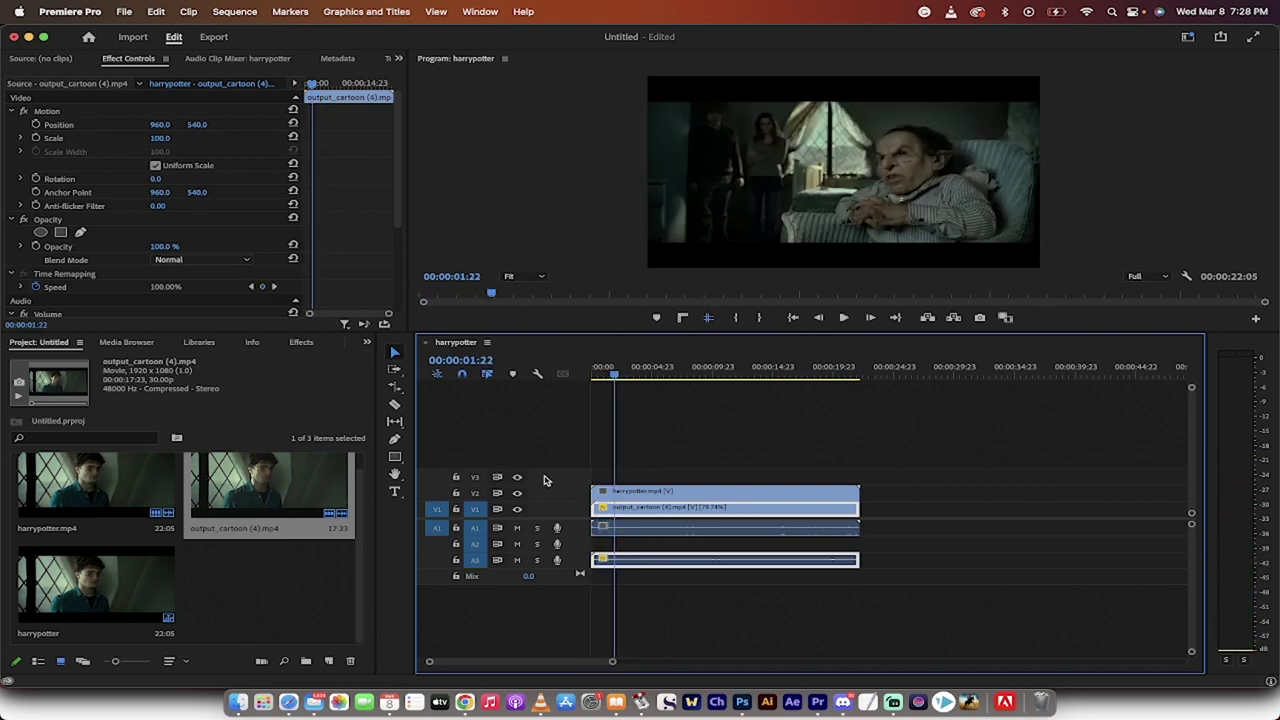
# Step: Unlink the cartoon clip's audio on A3 and delete it
pyautogui.click(628, 535)
pyautogui.click(630, 562)
pyautogui.rightClick(644, 562)
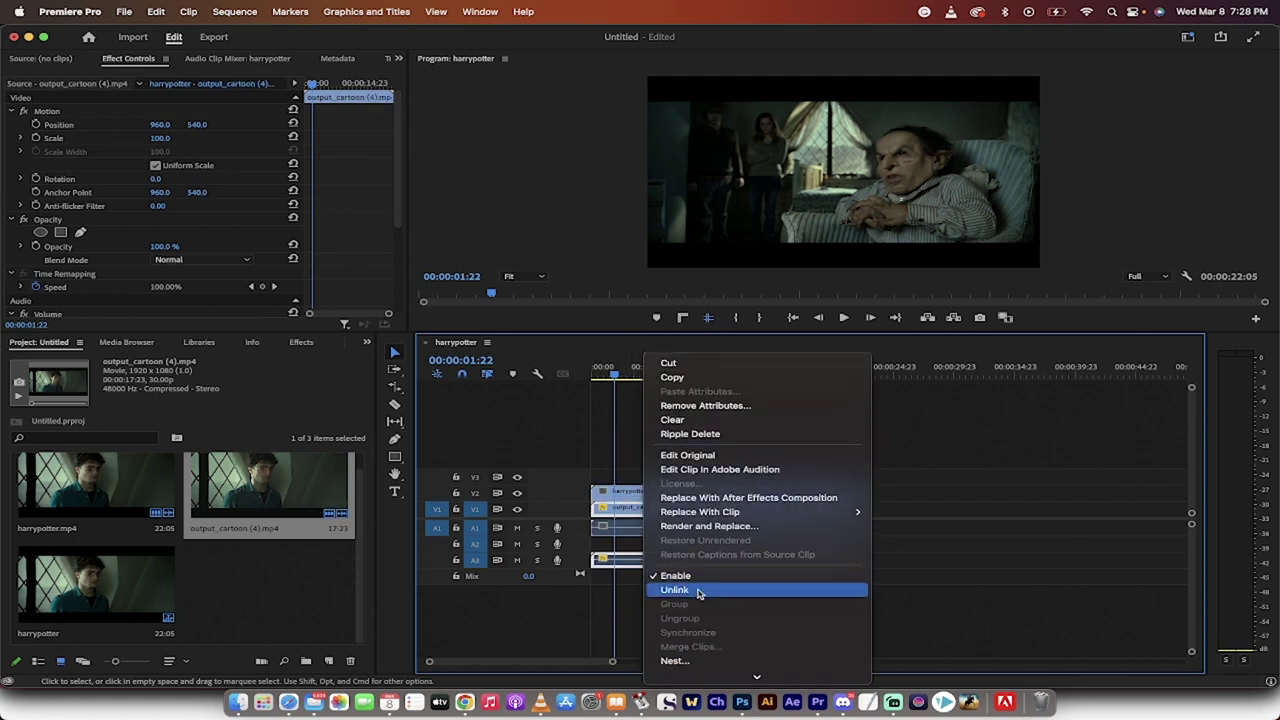
pyautogui.click(700, 589)
pyautogui.click(658, 562)
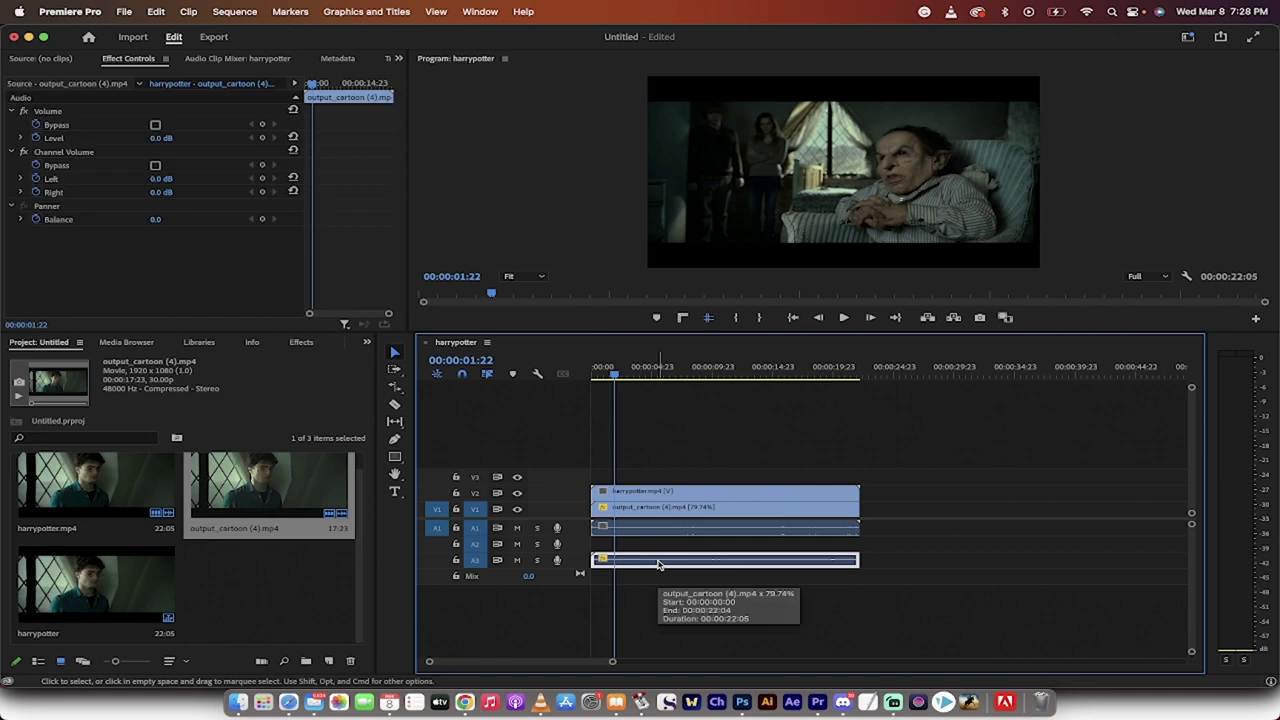
pyautogui.press('Delete')
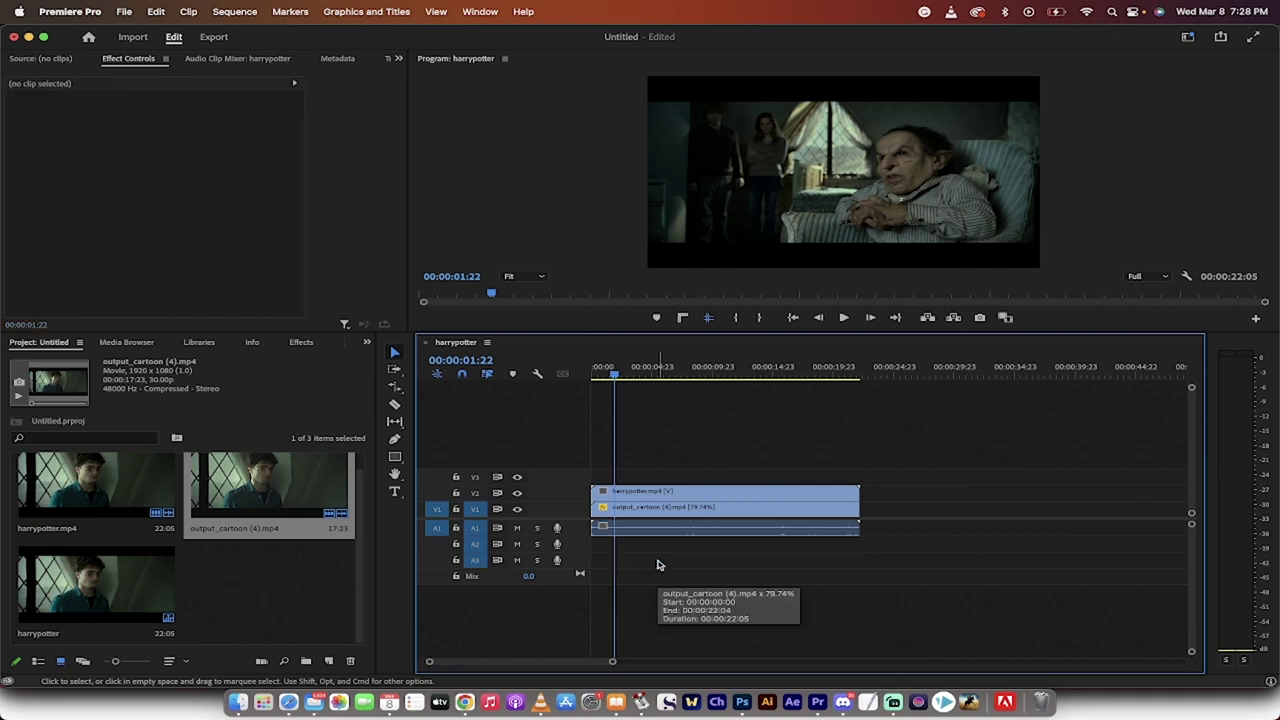
# Step: Toggle V2's harrypotter video on and off to compare it with the cartoon
pyautogui.click(622, 492)
pyautogui.click(517, 495)
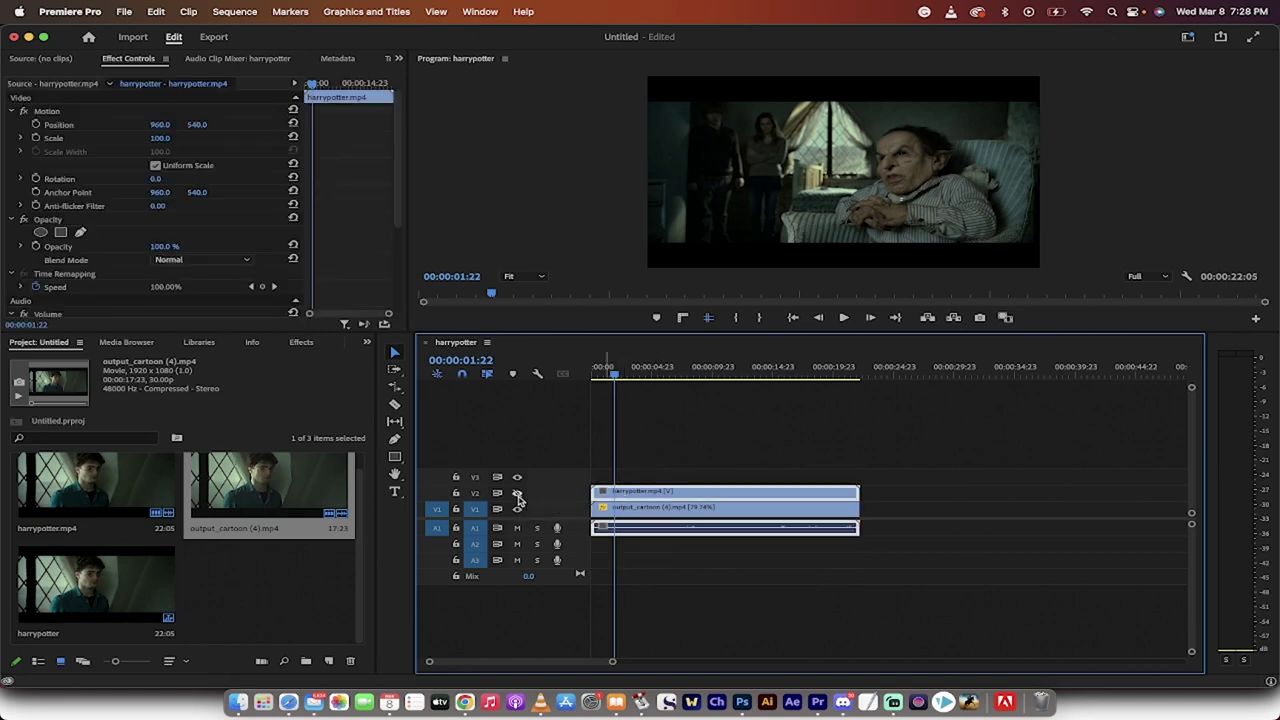
pyautogui.click(517, 495)
pyautogui.click(517, 495)
pyautogui.click(517, 495)
pyautogui.click(685, 450)
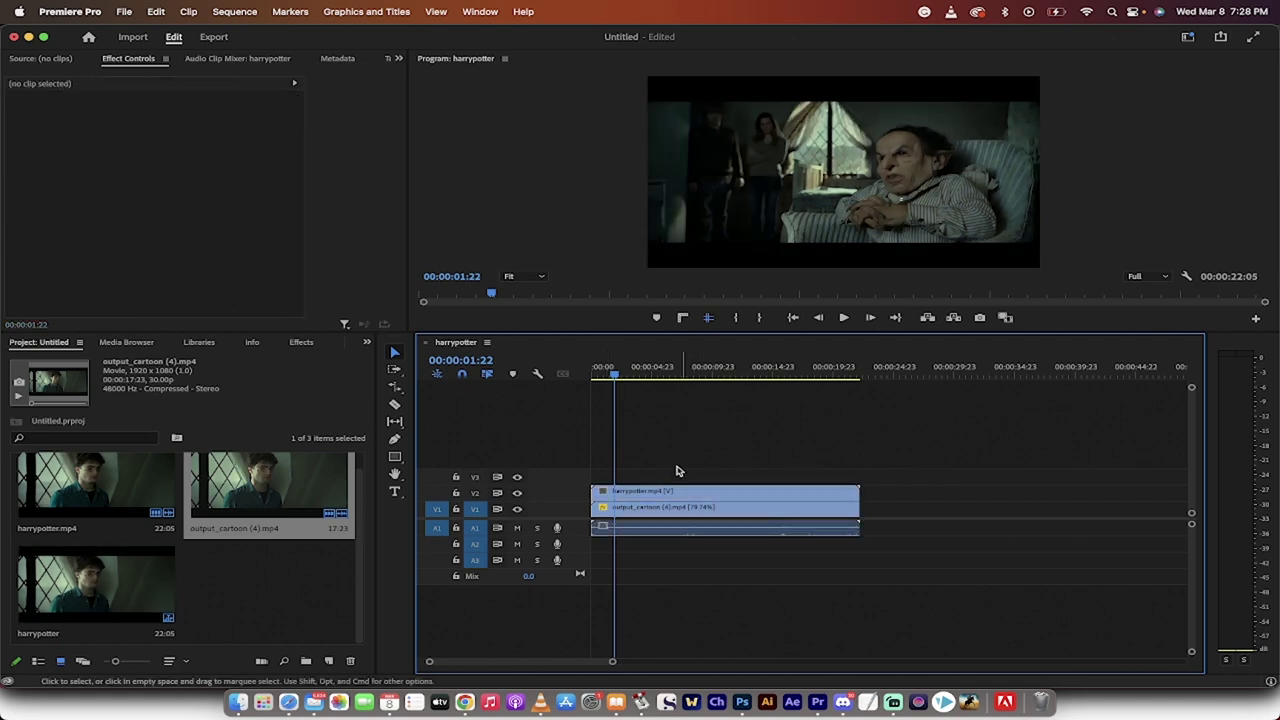
# Step: Turn off V2's track output so the cartoon clip shows in the program monitor
pyautogui.click(659, 493)
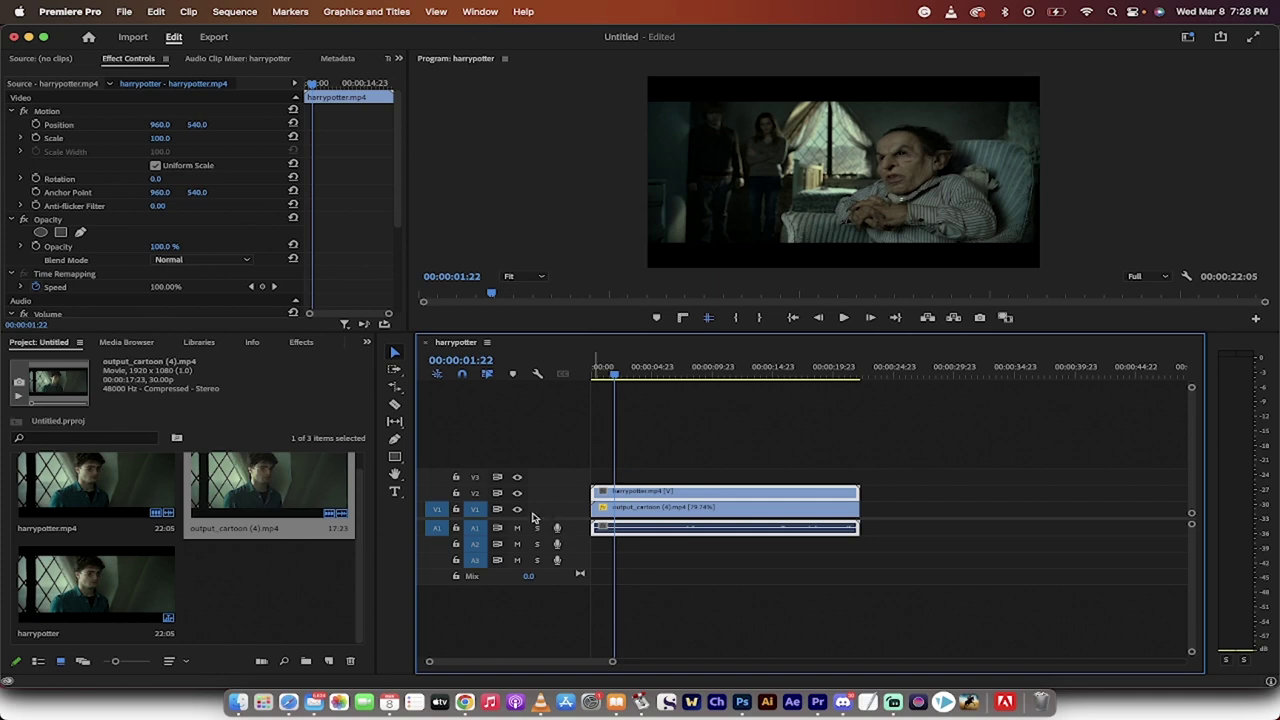
pyautogui.click(517, 494)
pyautogui.click(517, 494)
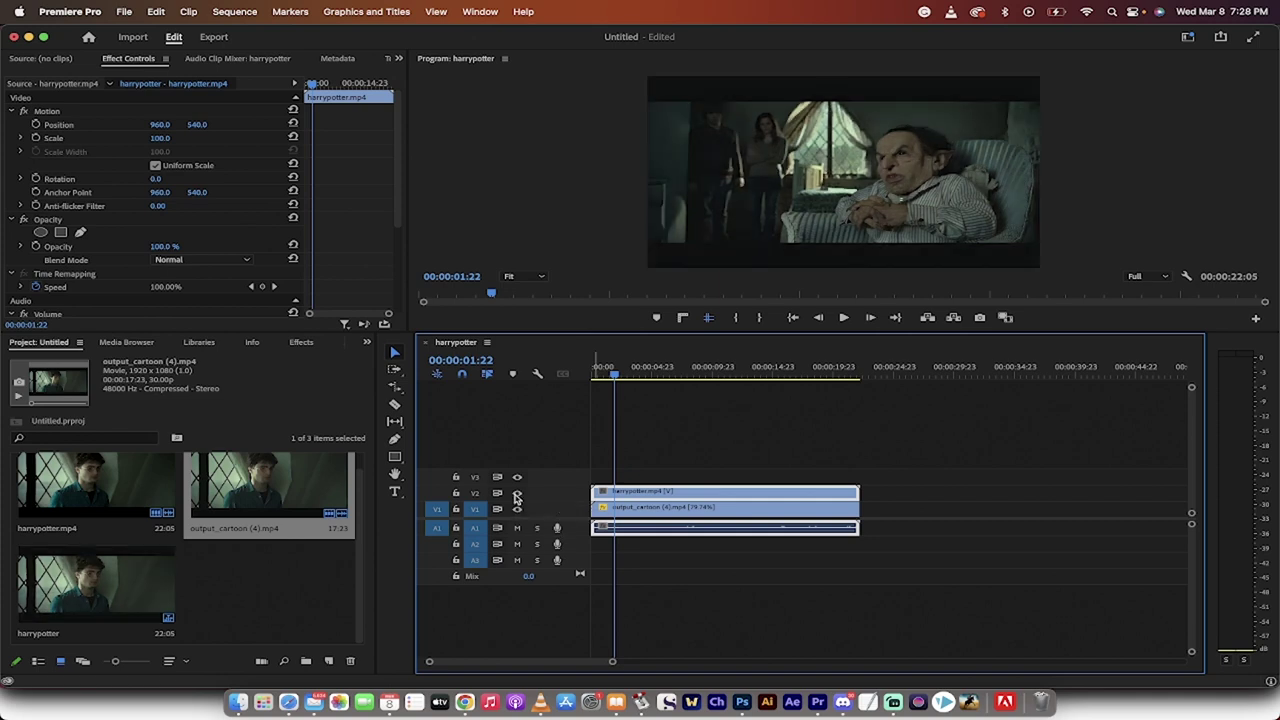
pyautogui.click(517, 494)
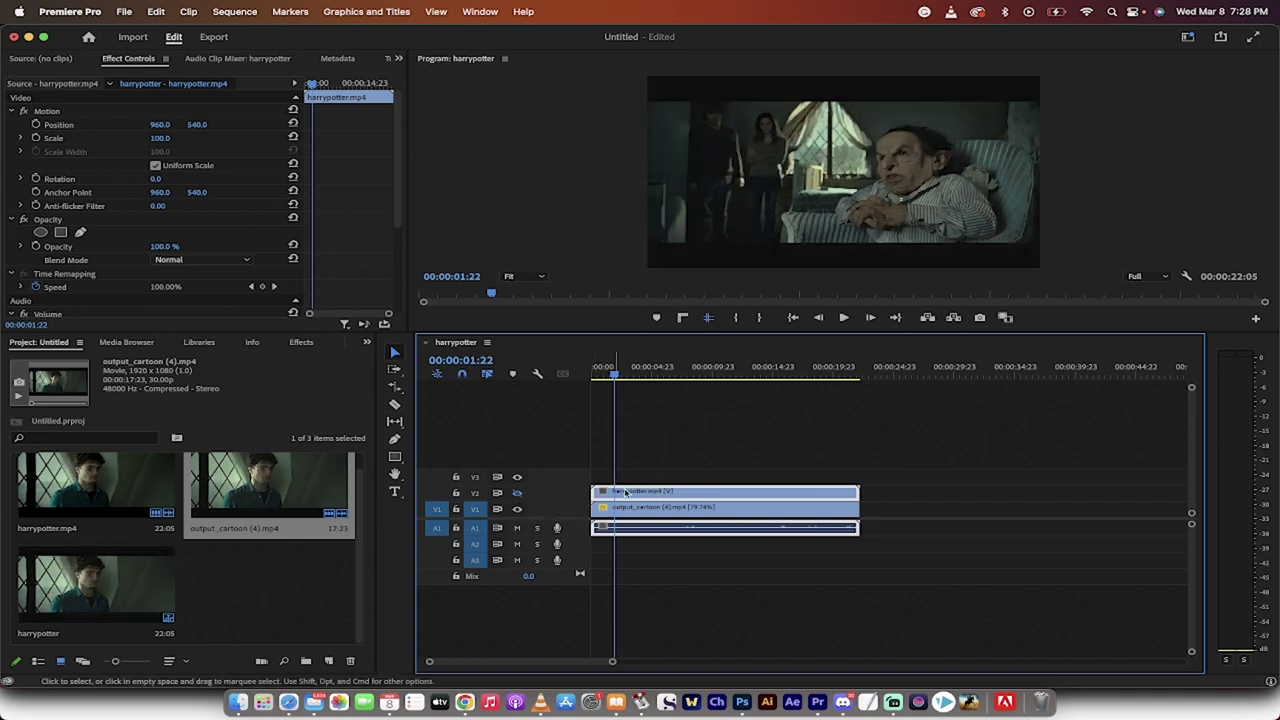
# Step: Search the effects for 'color' and apply Color Emboss to output_cartoon (4).mp4
pyautogui.click(659, 512)
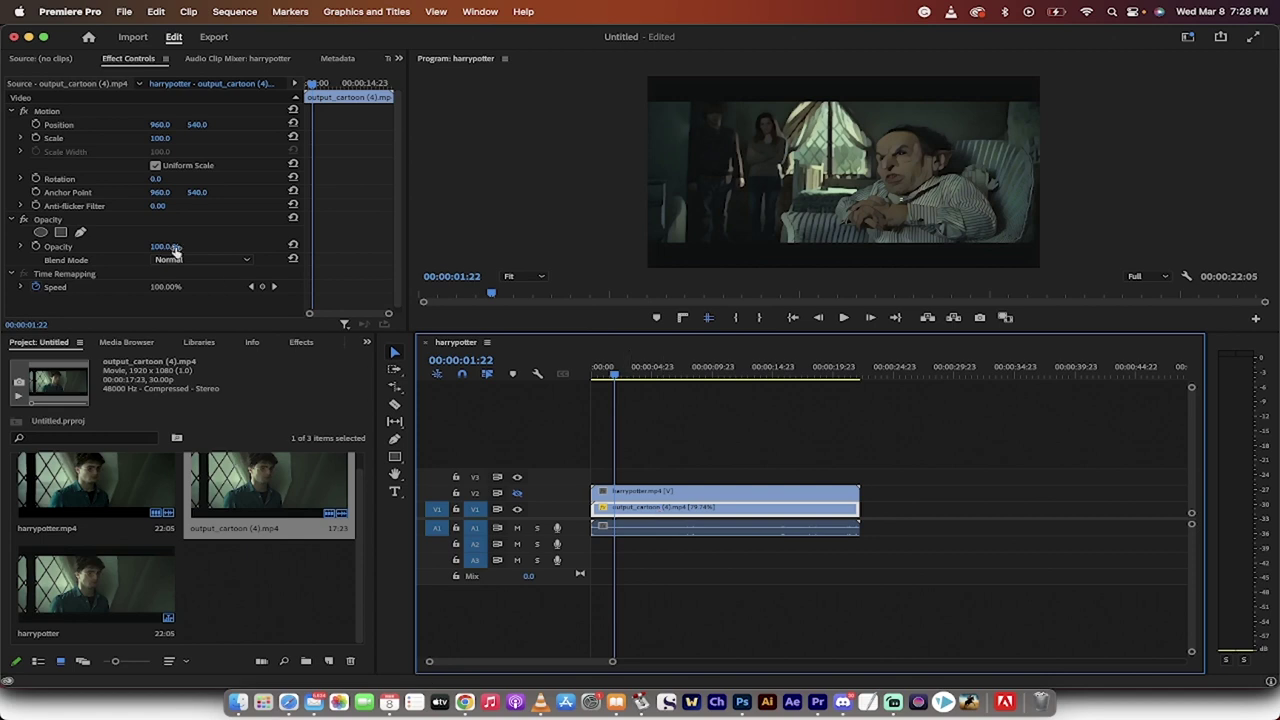
pyautogui.click(302, 343)
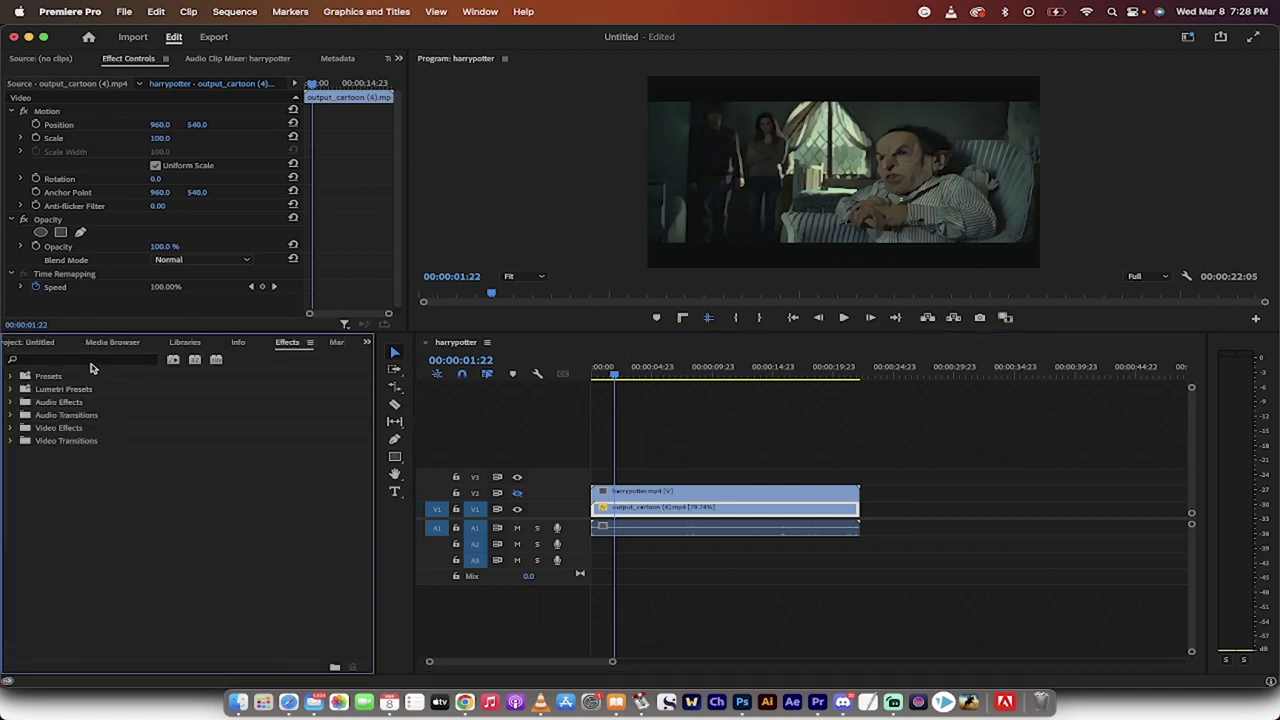
pyautogui.click(100, 360)
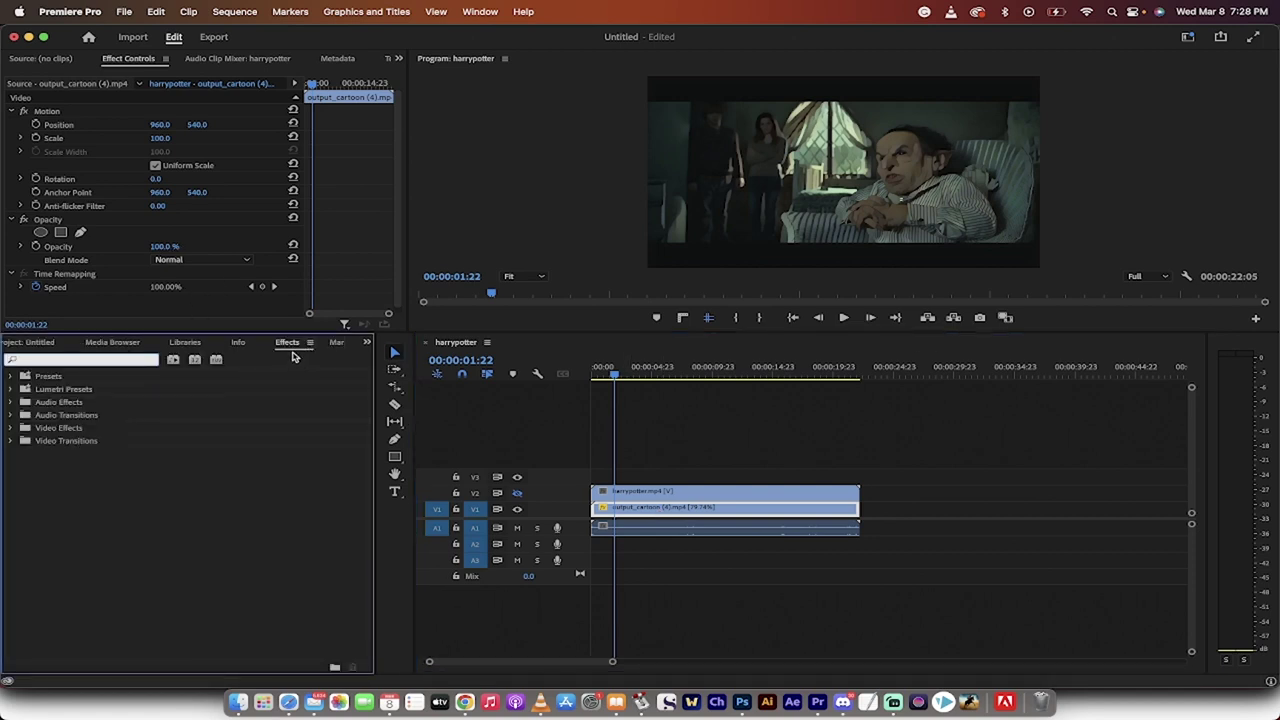
pyautogui.write('color')
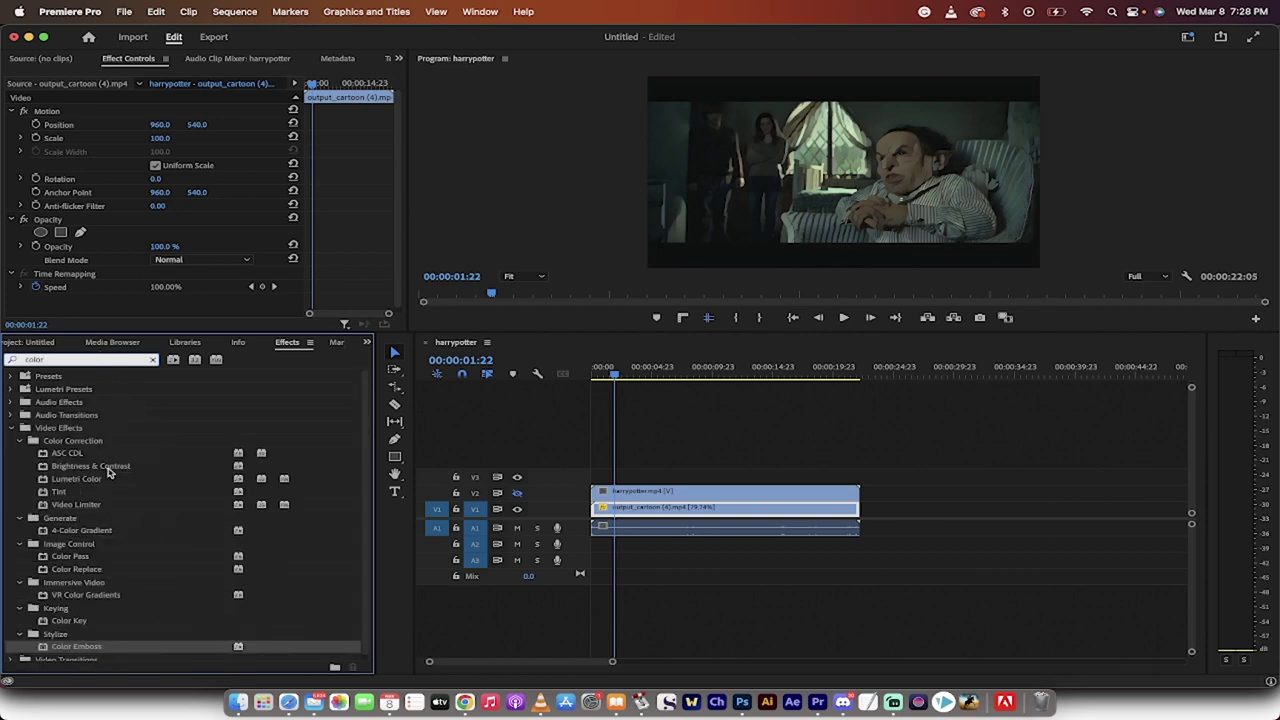
pyautogui.scroll(-1, 110, 473)
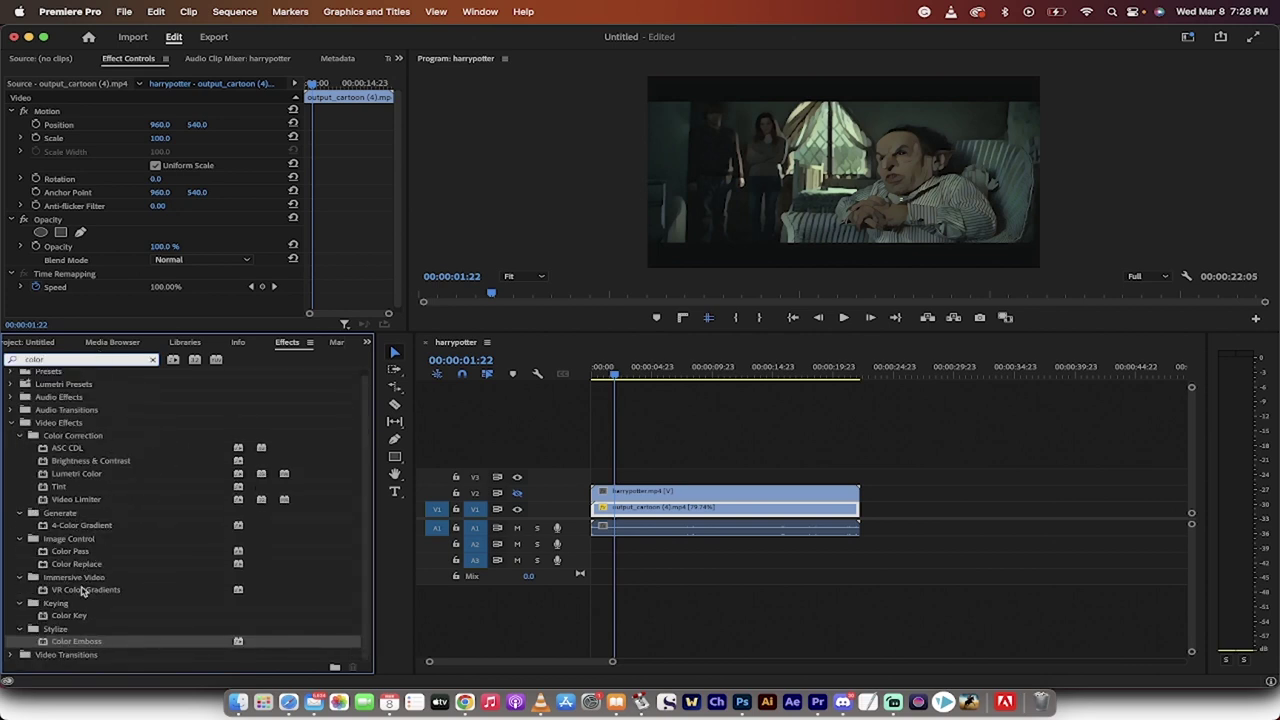
pyautogui.moveTo(77, 645); pyautogui.dragTo(616, 511)
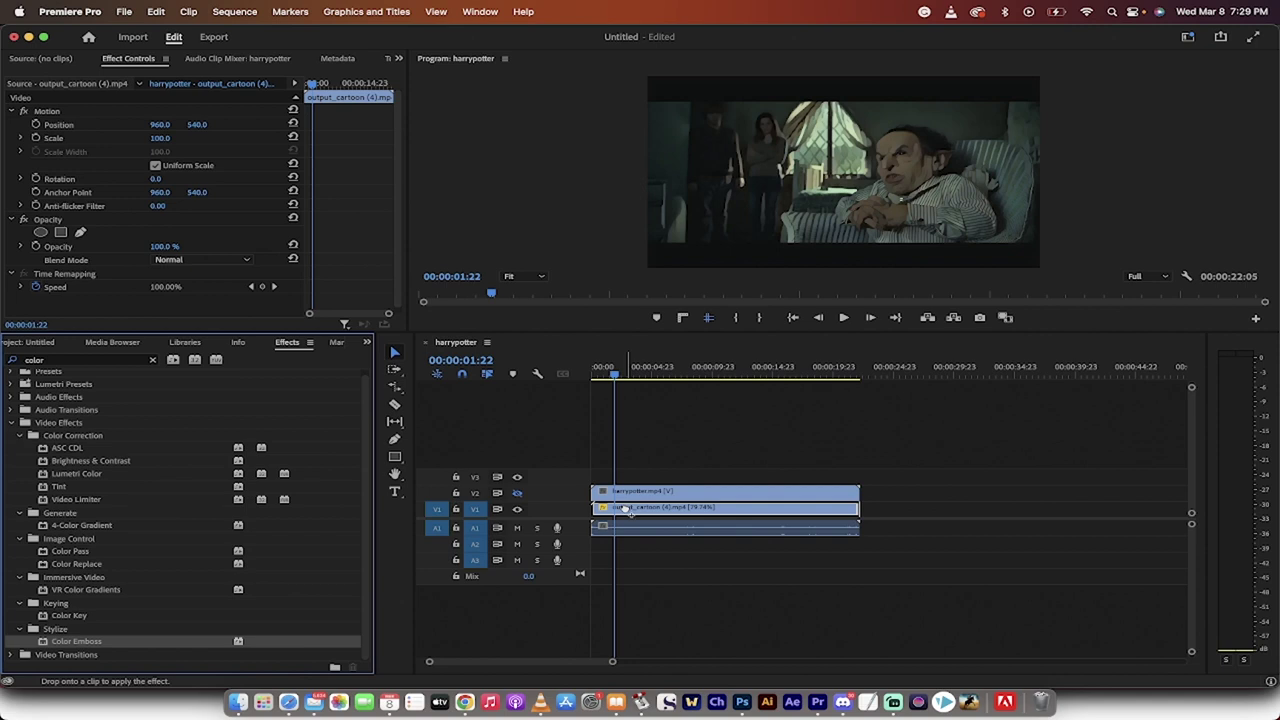
pyautogui.moveTo(626, 510); pyautogui.dragTo(626, 510)
# Step: Raise Color Emboss Relief to 5.10 and enlarge the program preview
pyautogui.scroll(-3, 96, 292)
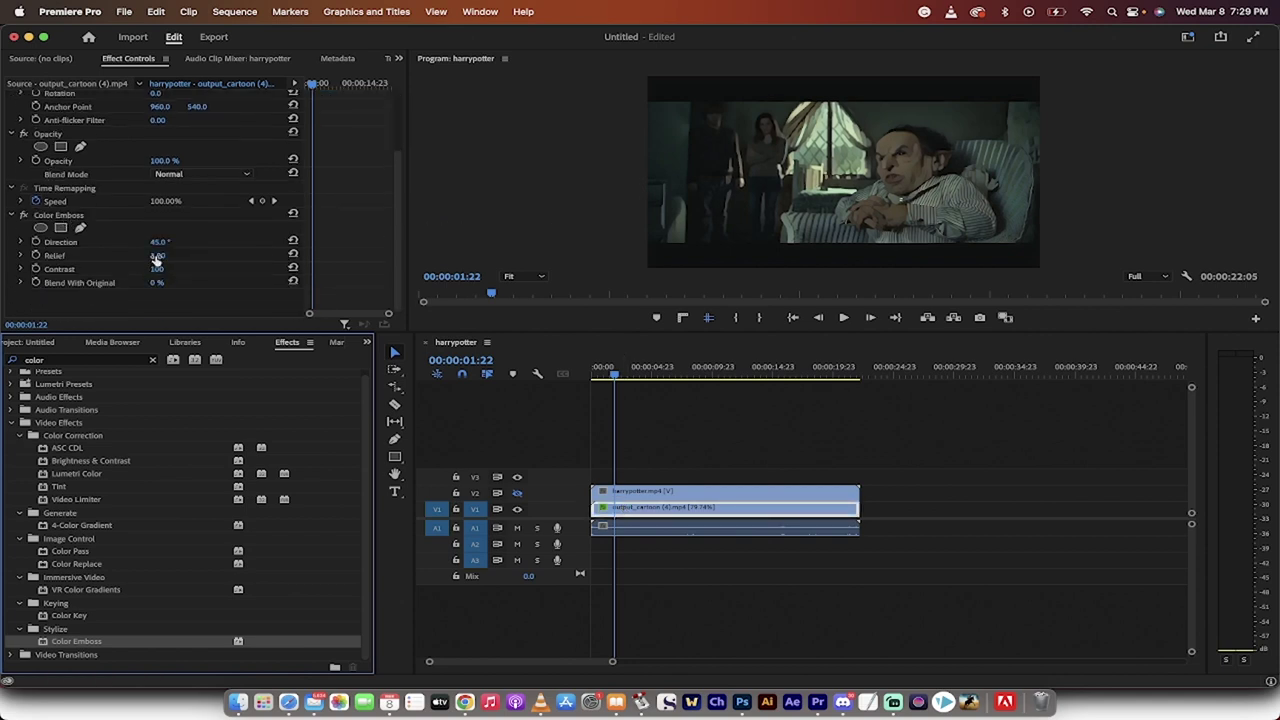
pyautogui.moveTo(156, 258); pyautogui.dragTo(171, 258)
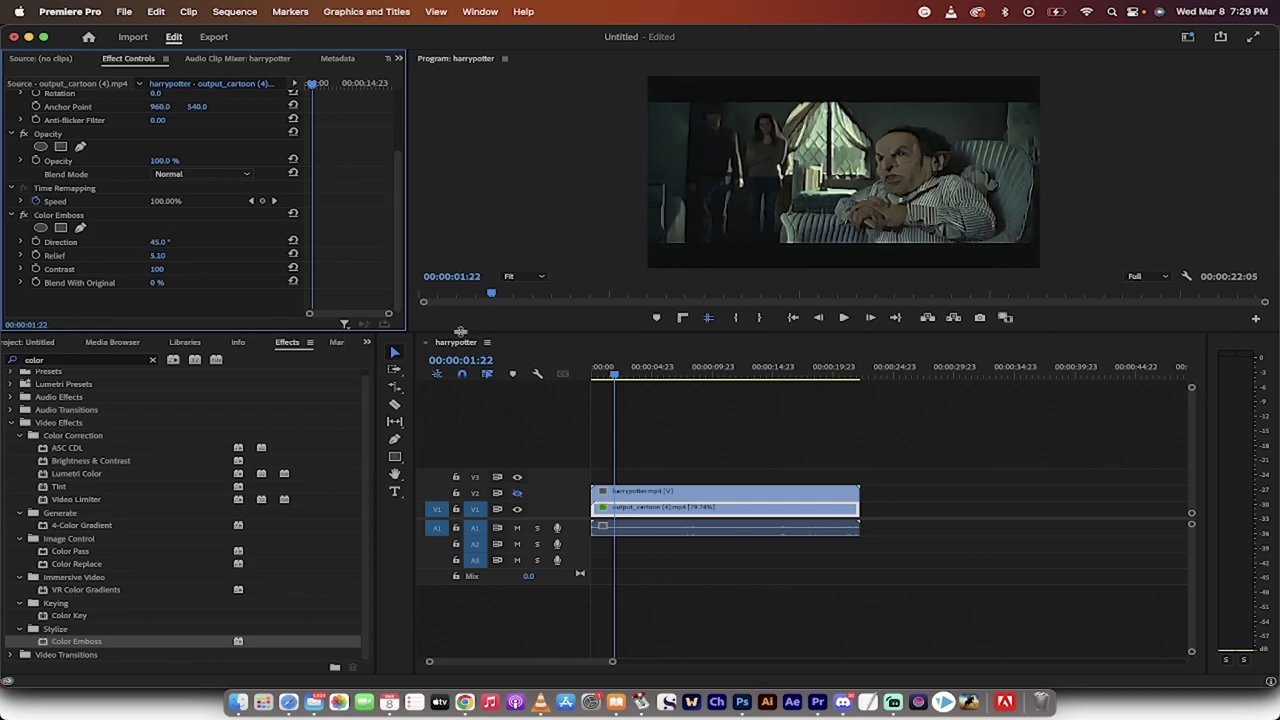
pyautogui.moveTo(460, 331); pyautogui.dragTo(455, 484)
# Step: Toggle Color Emboss off and on, play the embossed result, then dismiss the export options
pyautogui.click(24, 302)
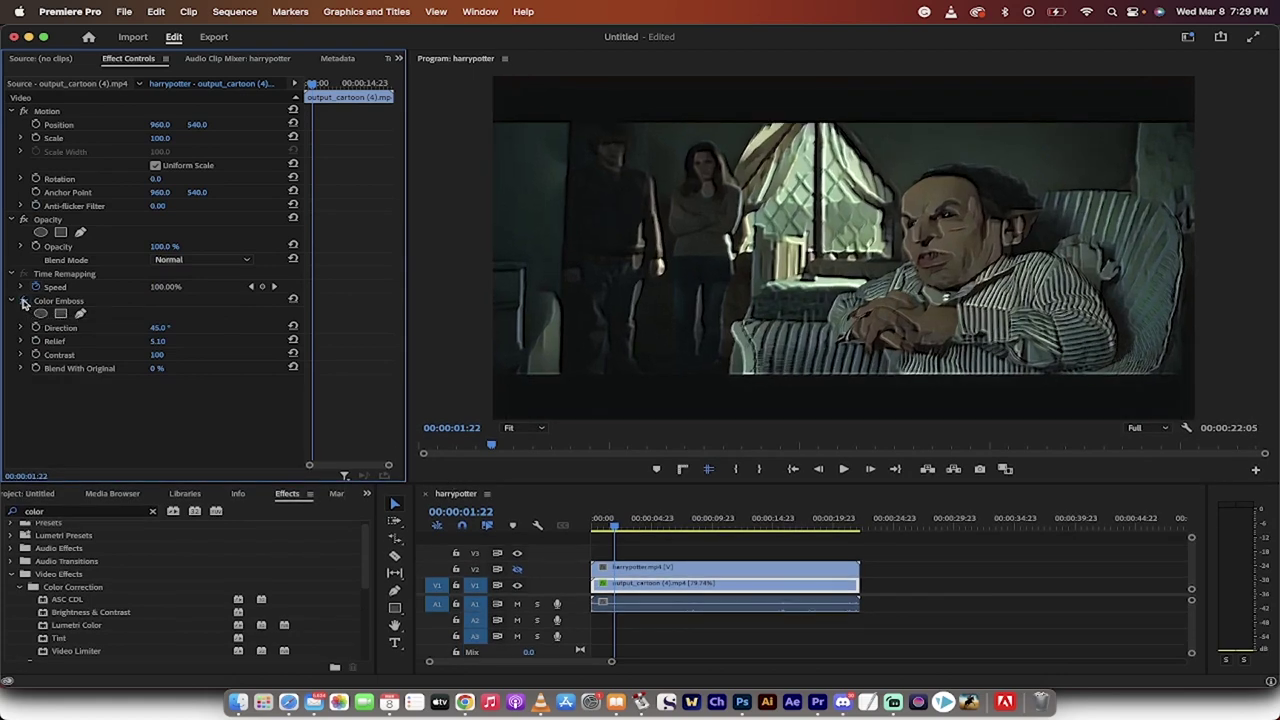
pyautogui.click(24, 302)
pyautogui.press('space')
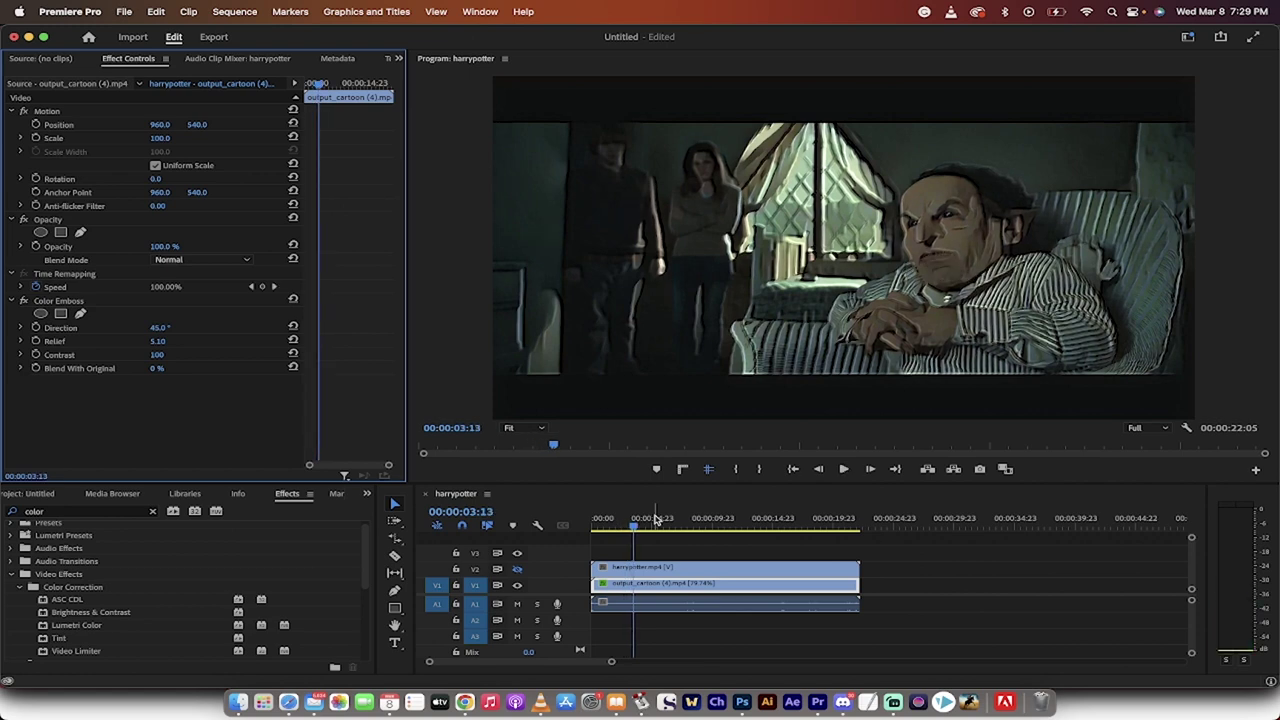
pyautogui.click(126, 11)
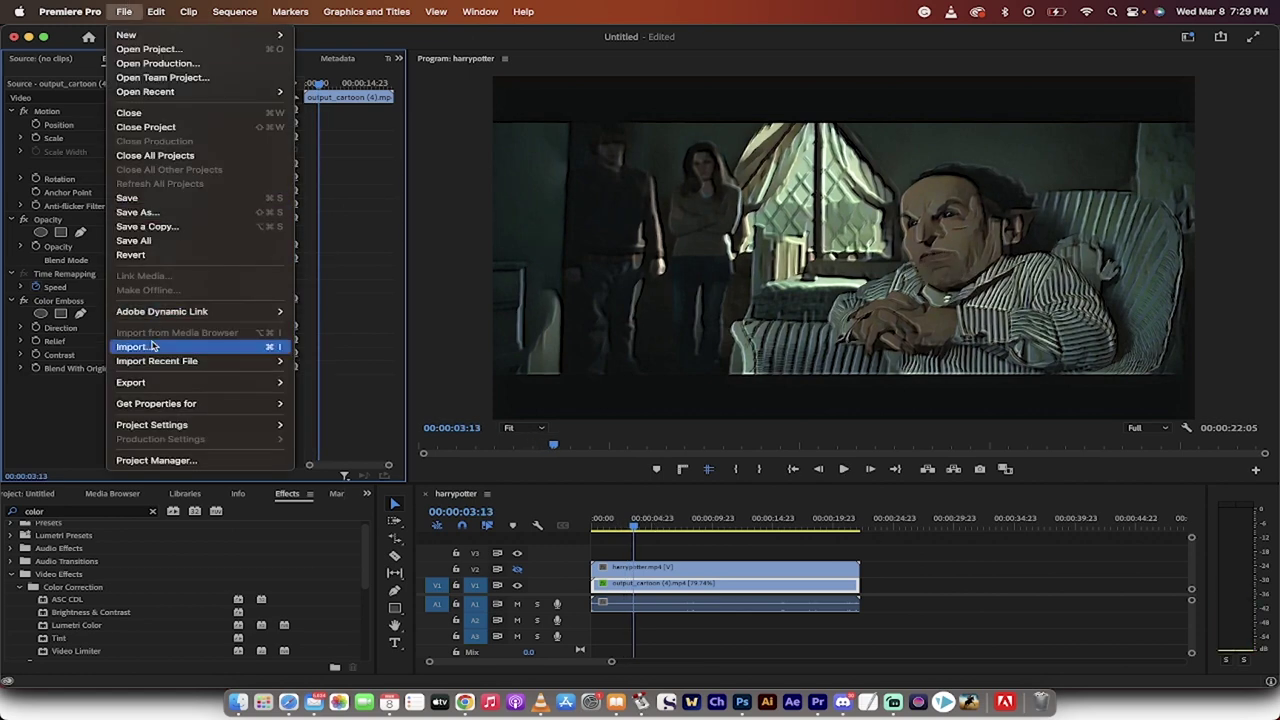
pyautogui.press('Escape')
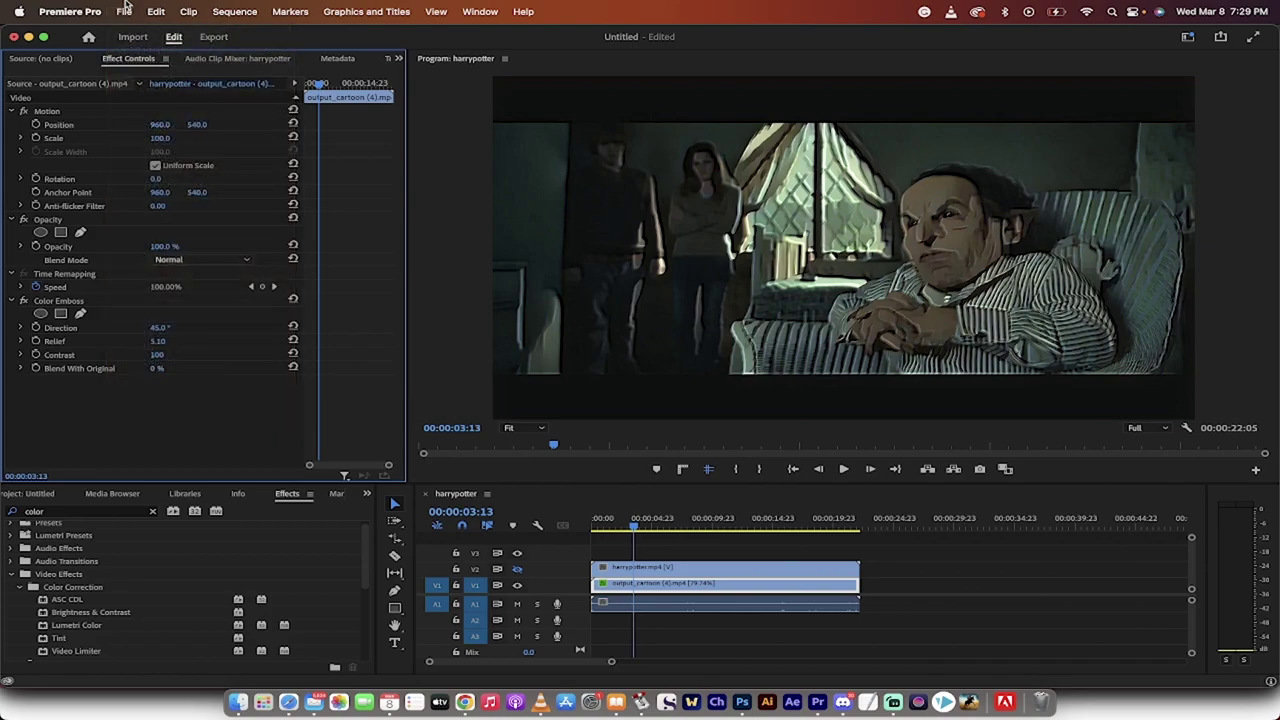